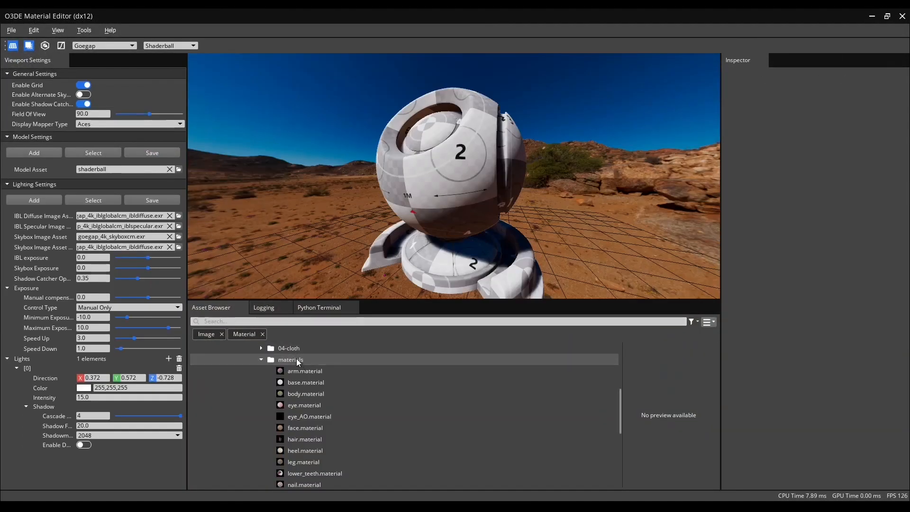
Create a Skin Enhanced material document saved as face_test_material.material in the materials folder.
right_click(297, 360)
left_click(327, 366)
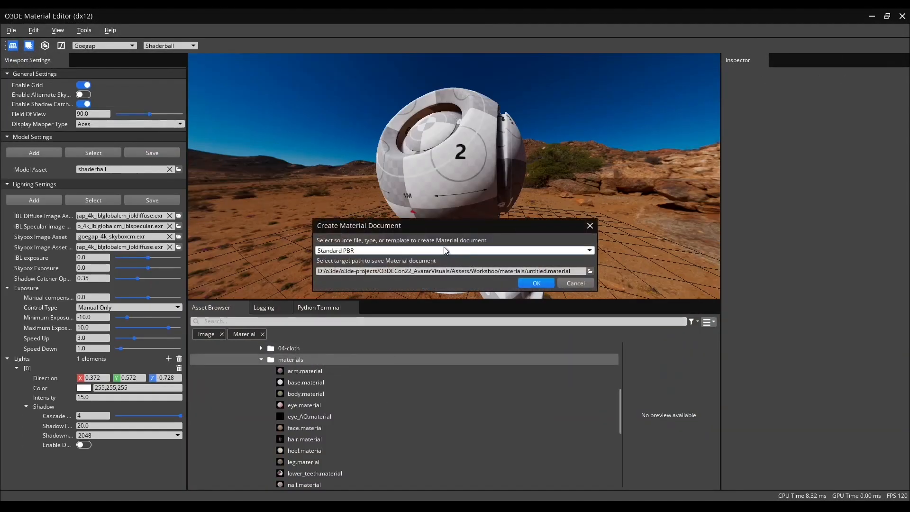
left_click(445, 250)
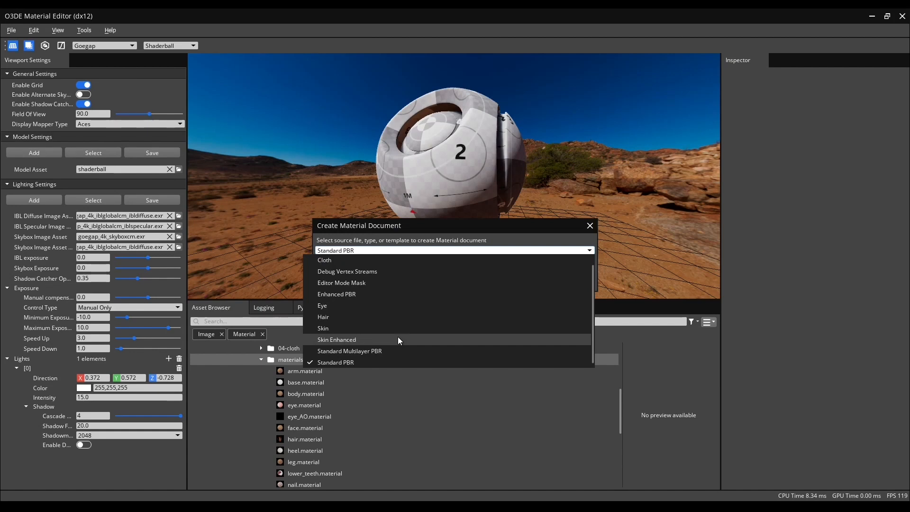
left_click(383, 339)
left_click(590, 272)
type("face_")
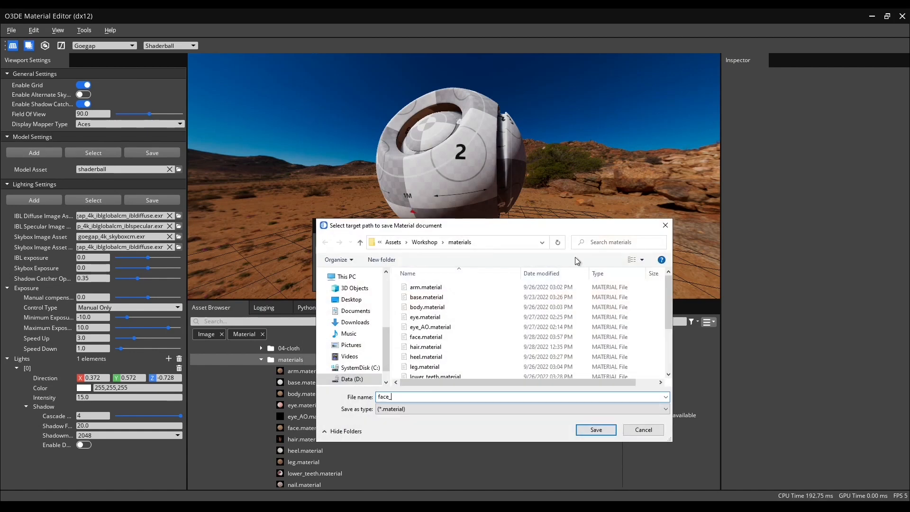
type("test_material")
key("Return")
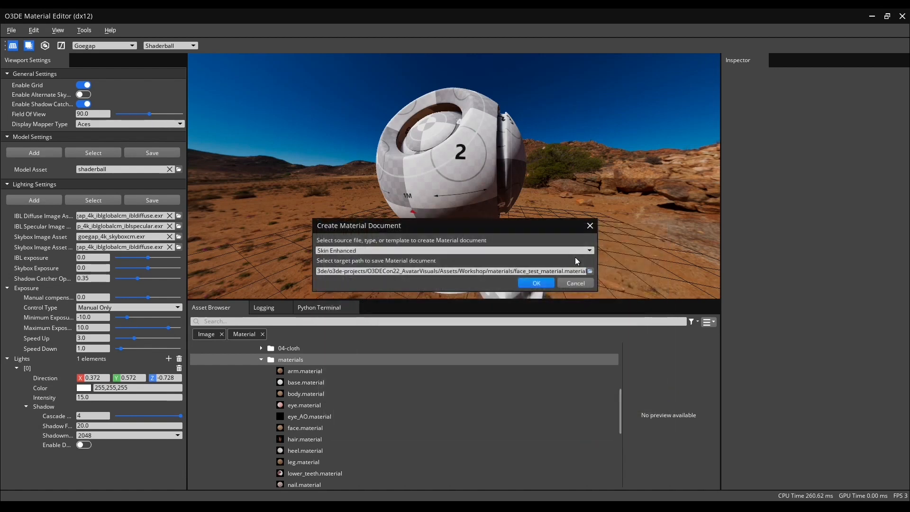
left_click(544, 283)
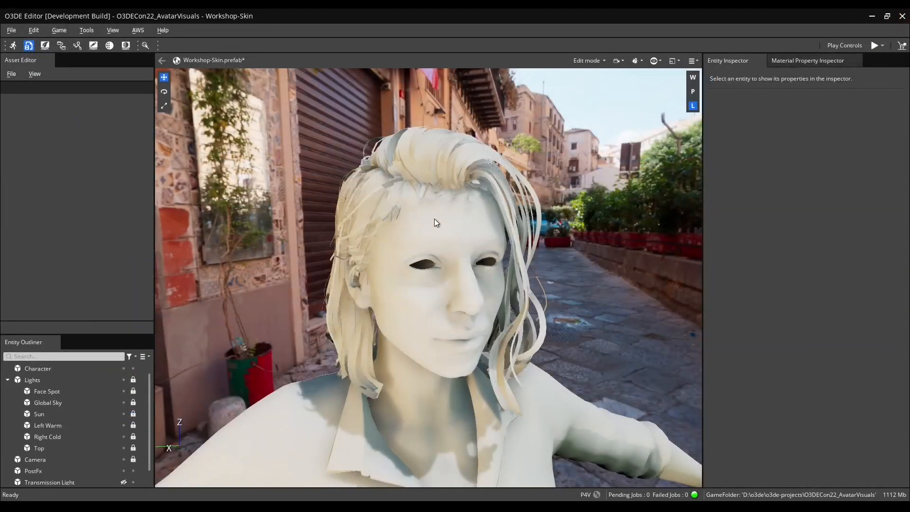
Assign face_test_material to the character's Std_Skin_Head model material slot.
left_click(436, 222)
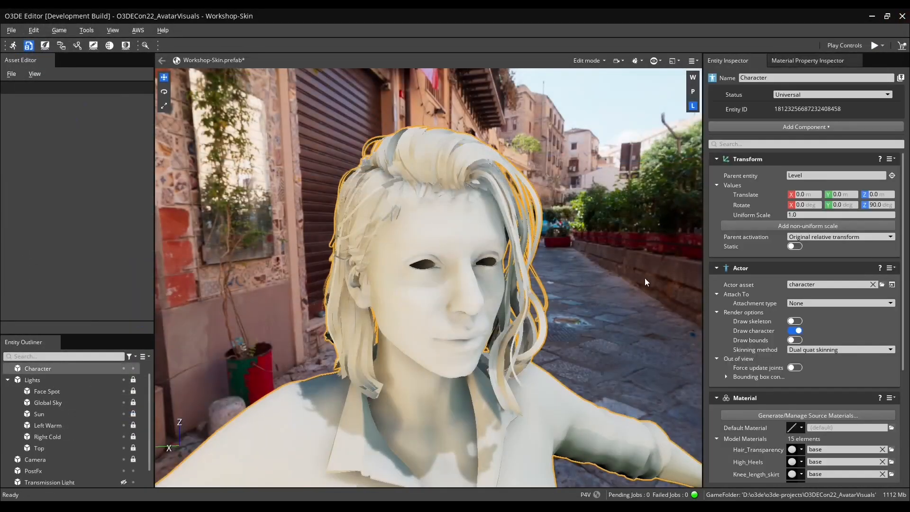
scroll(751, 397, "down", 5)
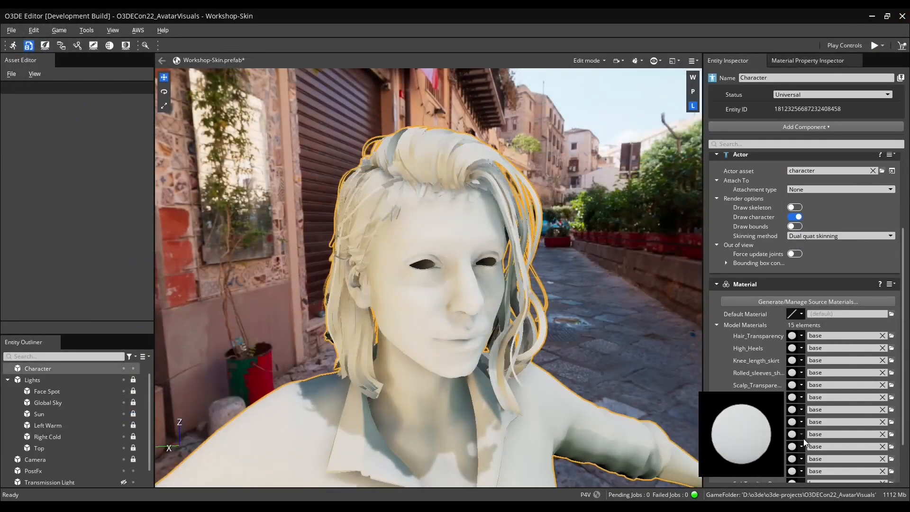
left_click(891, 447)
type("face")
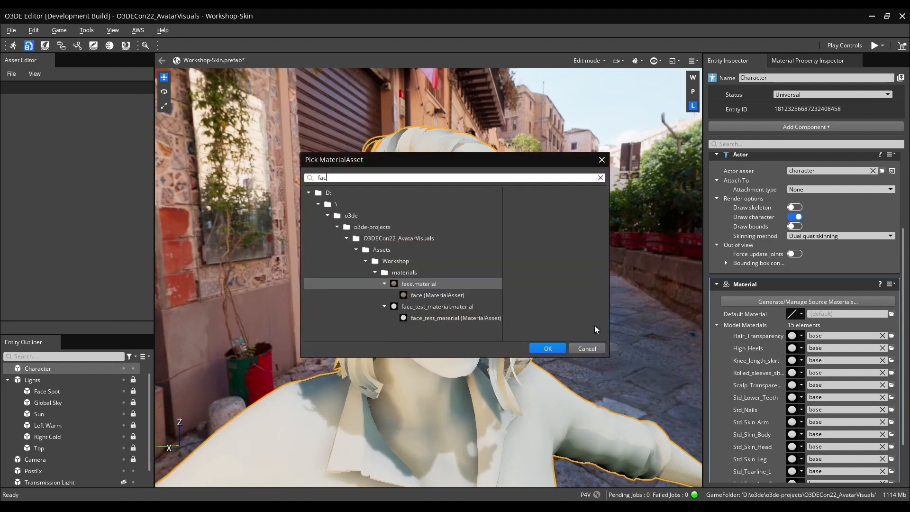
left_click(443, 307)
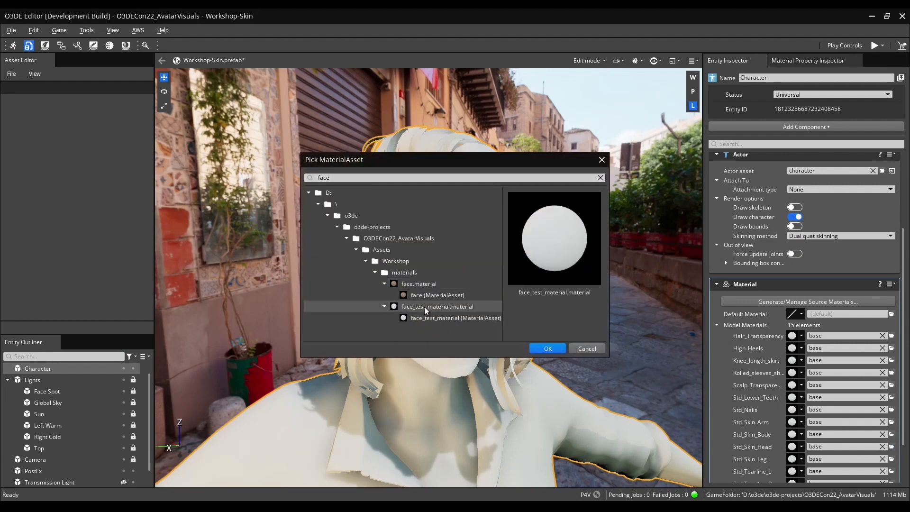
double_click(425, 307)
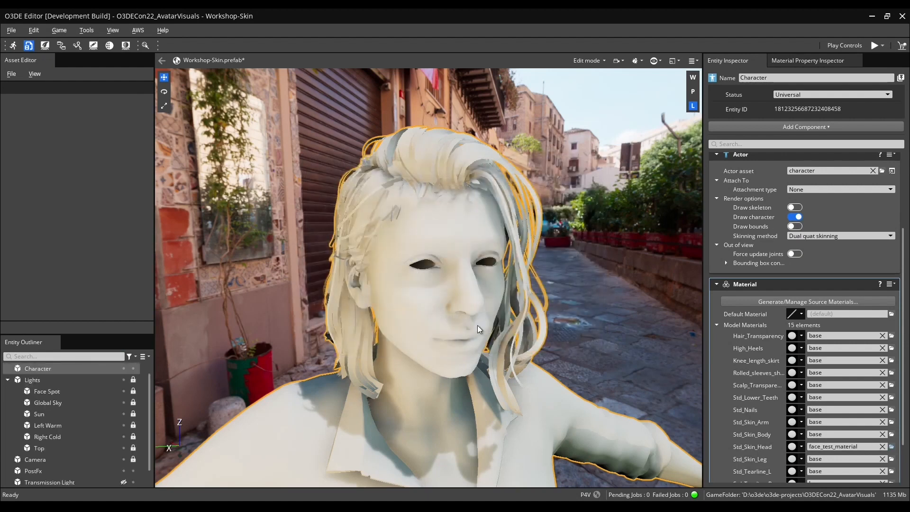
Open the Std_Skin_Head material instance in the Material Property Inspector and dock it beside the Entity Inspector.
left_click(801, 447)
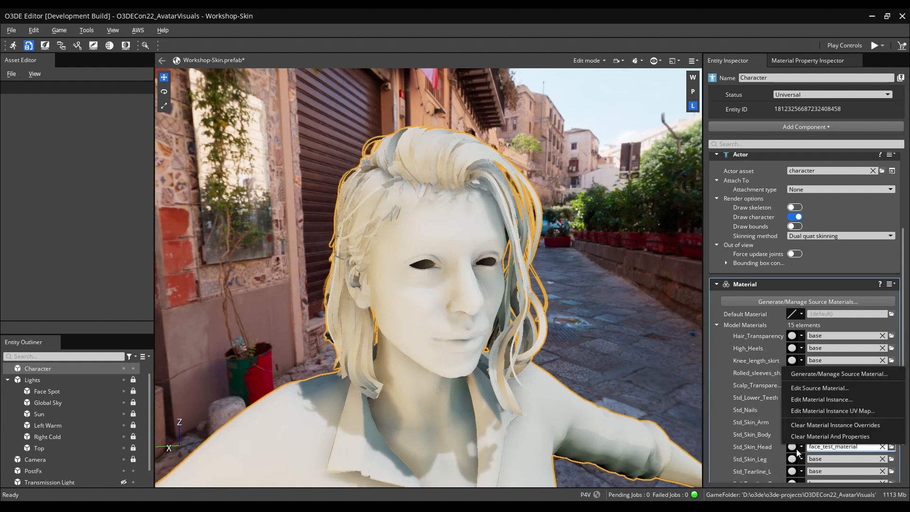
left_click(812, 400)
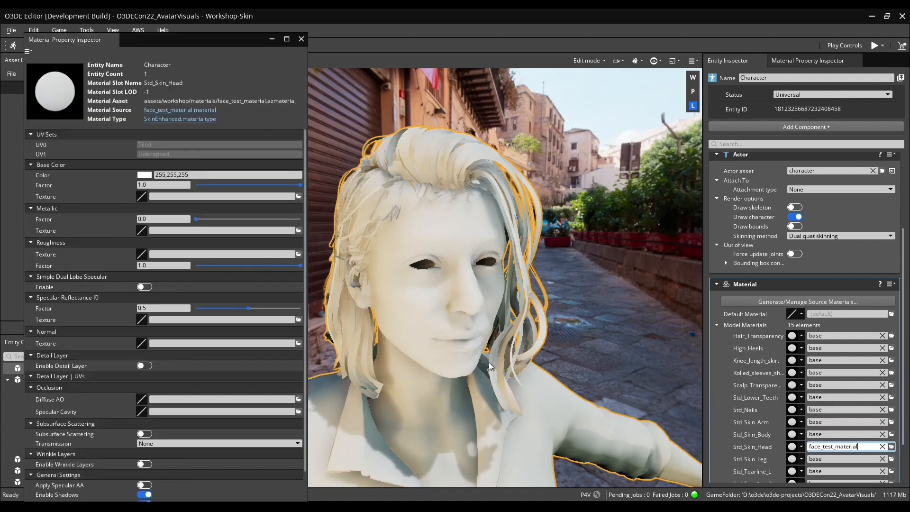
left_click_drag(73, 44, 780, 269)
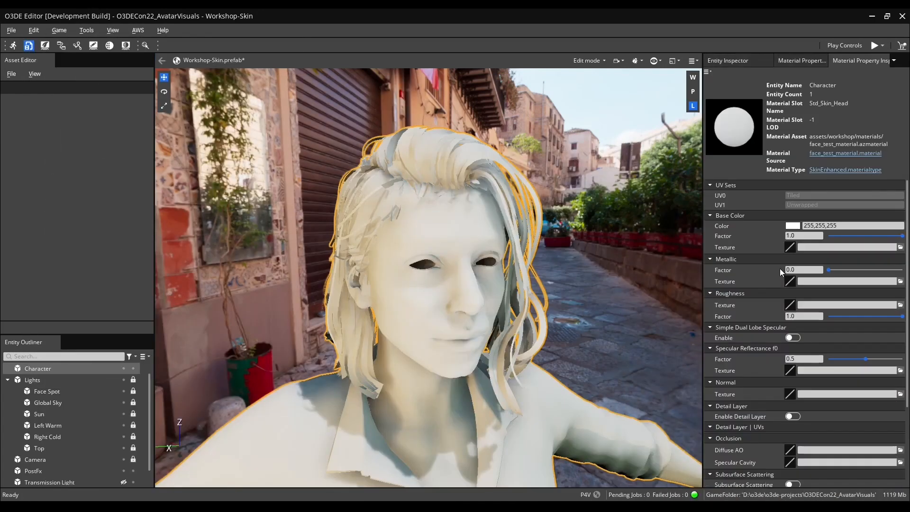
left_click(823, 60)
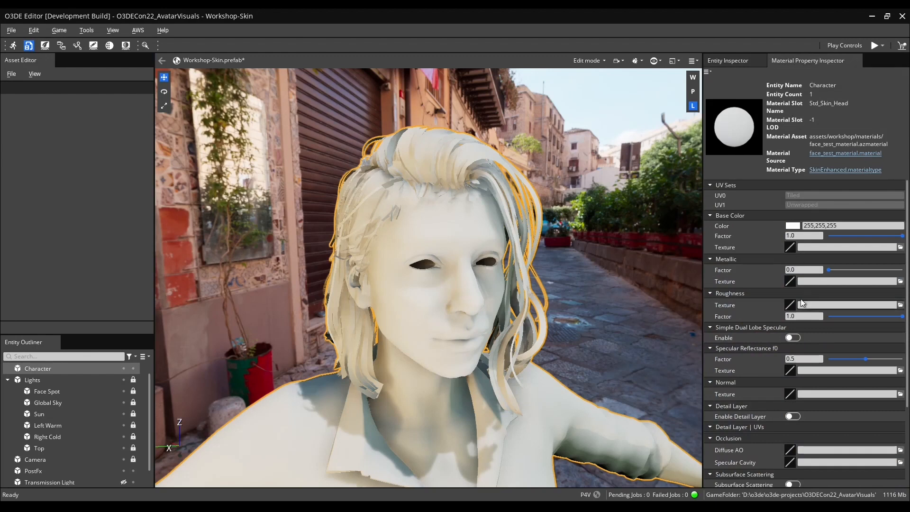
Set the Base Color texture to Std_Skin_Head_Diffuse.
left_click(901, 248)
type("head")
double_click(127, 254)
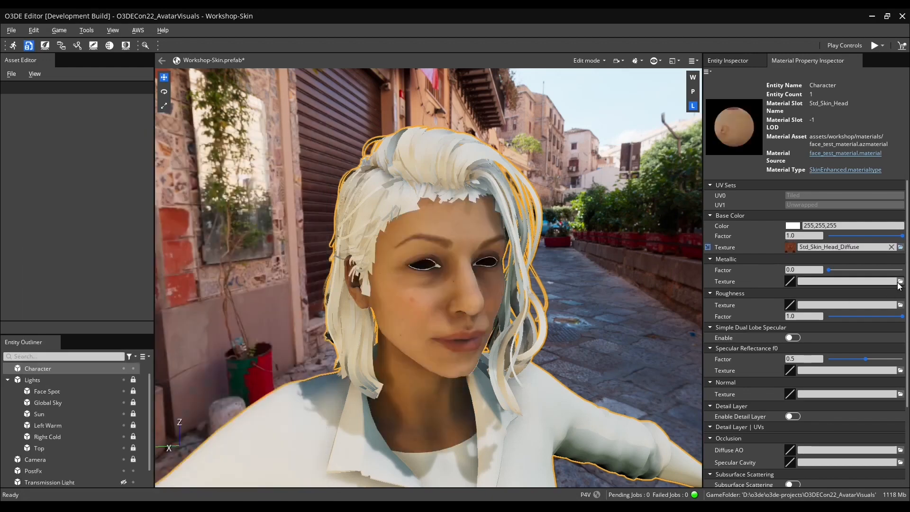
Set the Roughness texture to Std_Skin_Head_roughness.
left_click(901, 305)
type("head")
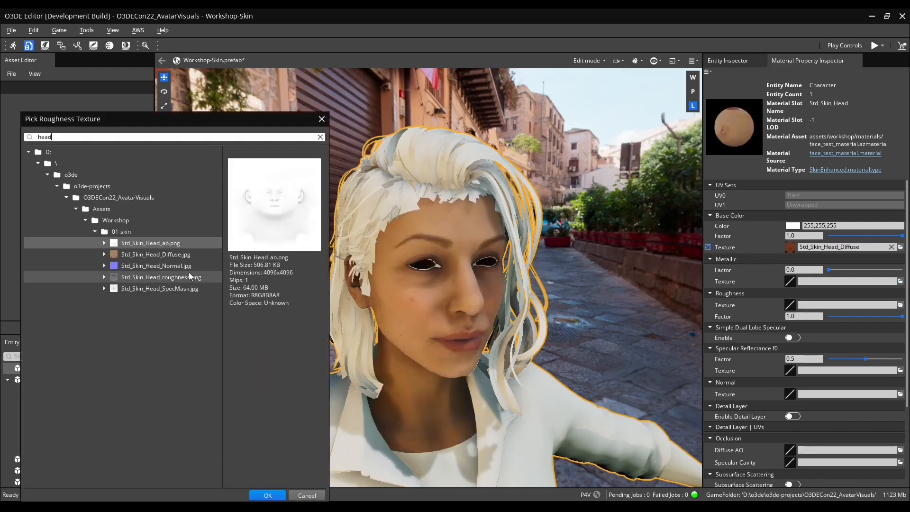
double_click(174, 278)
Set the Specular Reflectance f0 texture to Std_Skin_Head_SpecMask.
left_click(901, 371)
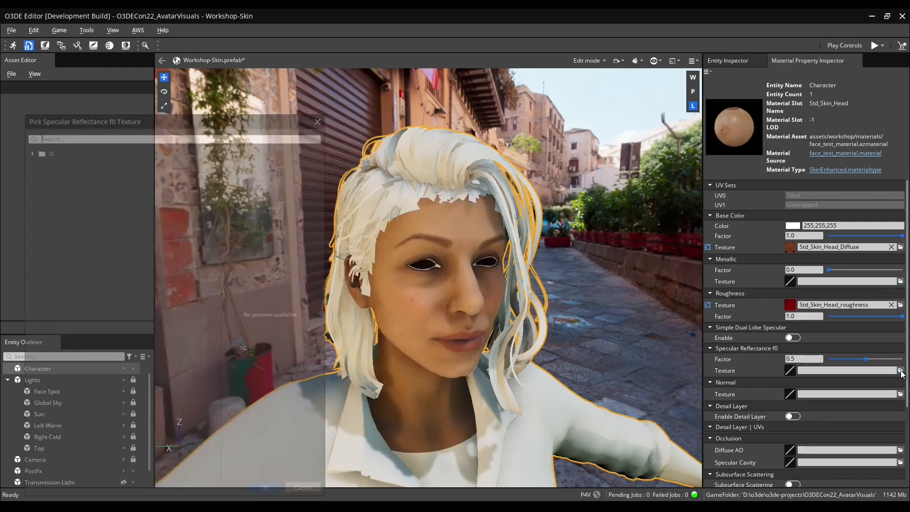
type("head")
double_click(159, 288)
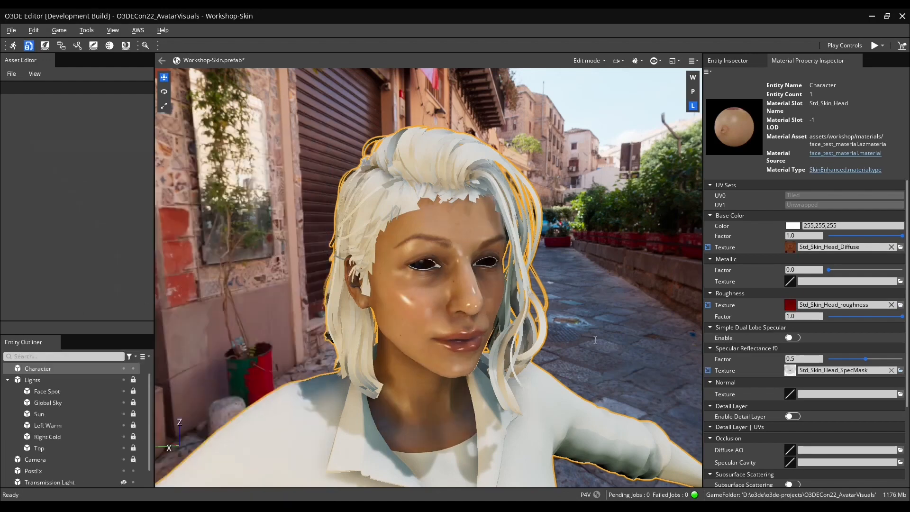
Set the Normal texture to Std_Skin_Head_Normal and the Occlusion Diffuse AO texture to Std_Skin_Head_ao.
left_click(901, 394)
double_click(153, 267)
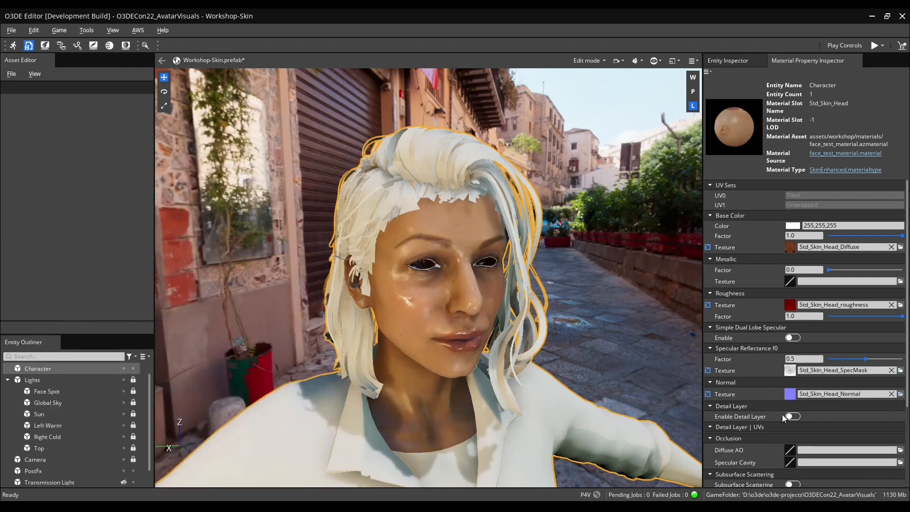
scroll(782, 415, "down", 3)
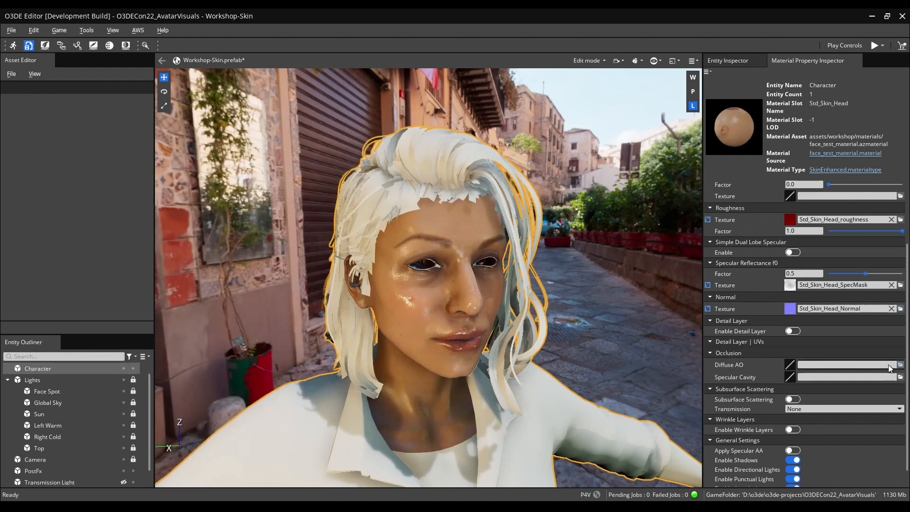
left_click(900, 365)
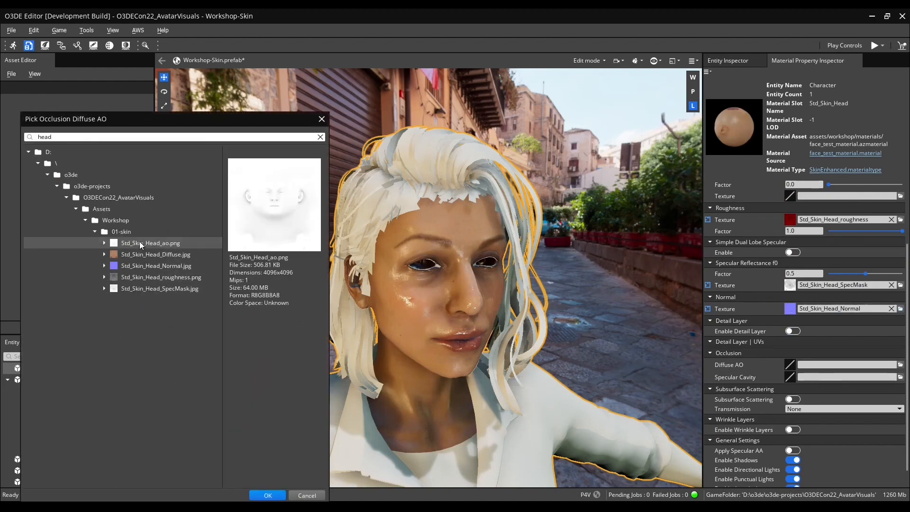
double_click(140, 242)
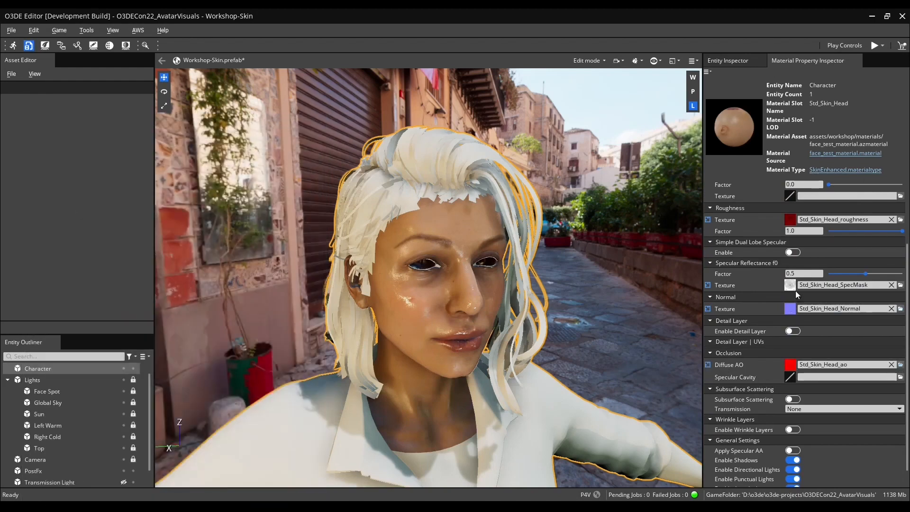
Reopen the Std_Skin_Head material instance in the Material Property Inspector and dock it again.
scroll(757, 342, "up", 2)
left_click(855, 60)
left_click(801, 447)
left_click(826, 398)
left_click_drag(49, 37, 800, 259)
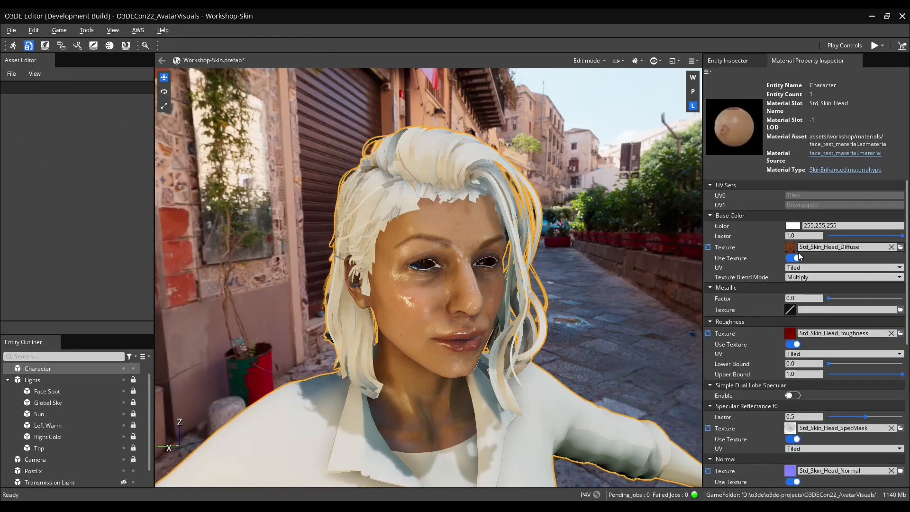
Set the Roughness Lower Bound to 0.28.
scroll(753, 352, "down", 1)
mouse_move(830, 336)
left_mouse_down()
mouse_move(884, 335)
mouse_move(841, 336)
mouse_move(850, 337)
left_mouse_up()
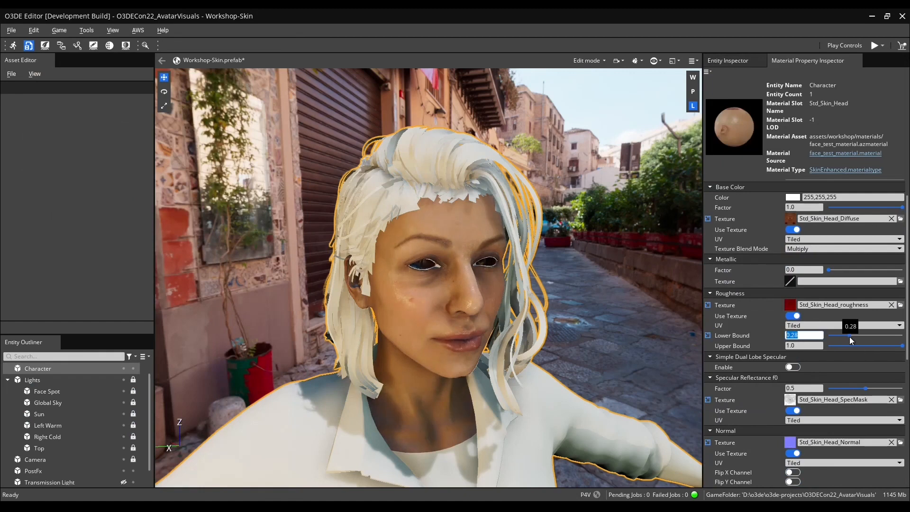
Set the Normal factor to 0.8.
scroll(777, 344, "down", 1)
scroll(876, 397, "down", 1)
mouse_move(866, 407)
left_mouse_down()
mouse_move(877, 409)
mouse_move(859, 414)
left_mouse_up()
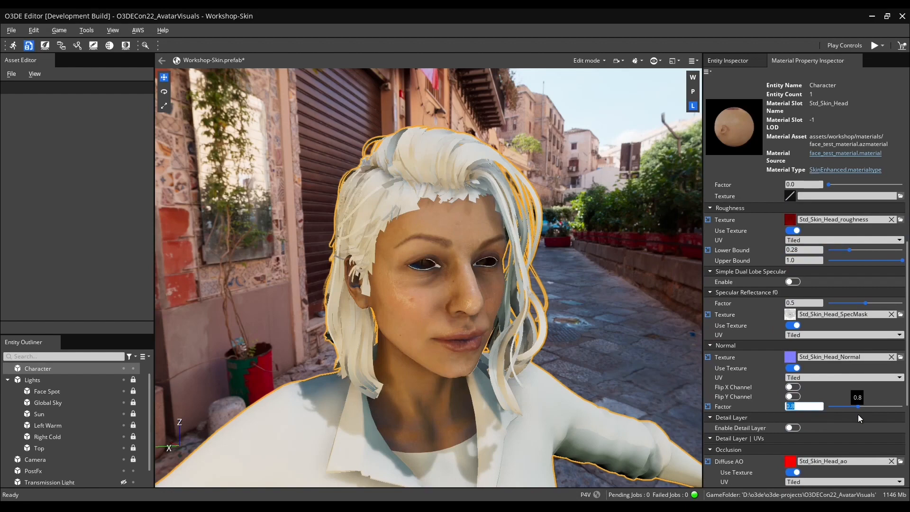
Enable Subsurface Scattering and set its Scatter distance to 0.5.
scroll(750, 377, "down", 3)
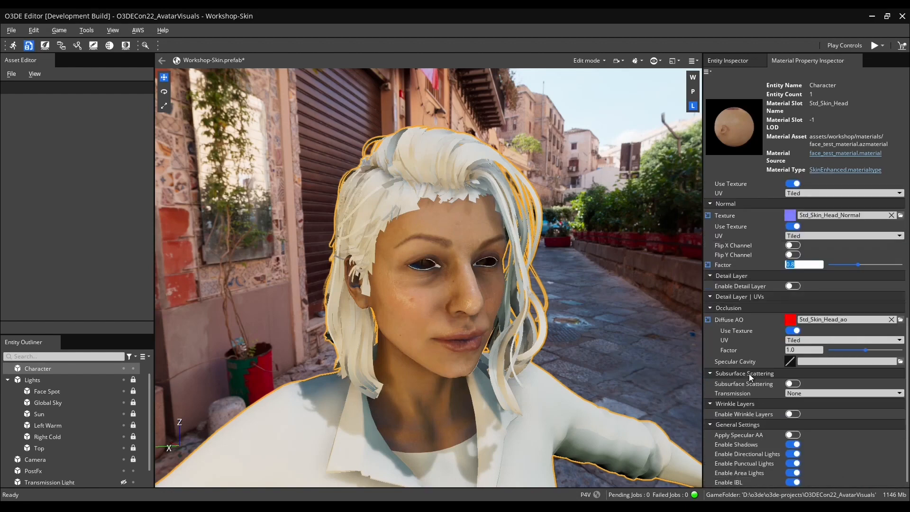
left_click(788, 385)
scroll(744, 418, "down", 1)
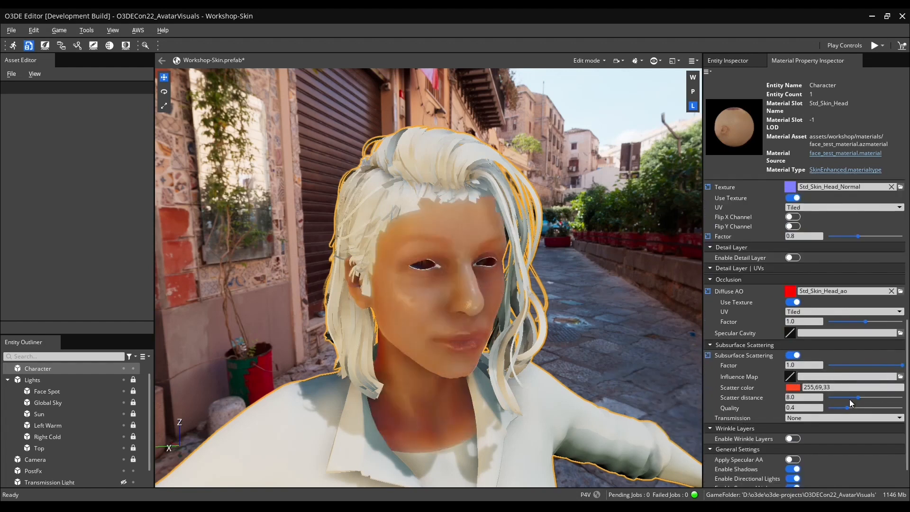
mouse_move(858, 396)
left_mouse_down()
mouse_move(882, 404)
mouse_move(801, 401)
mouse_move(827, 398)
left_mouse_up()
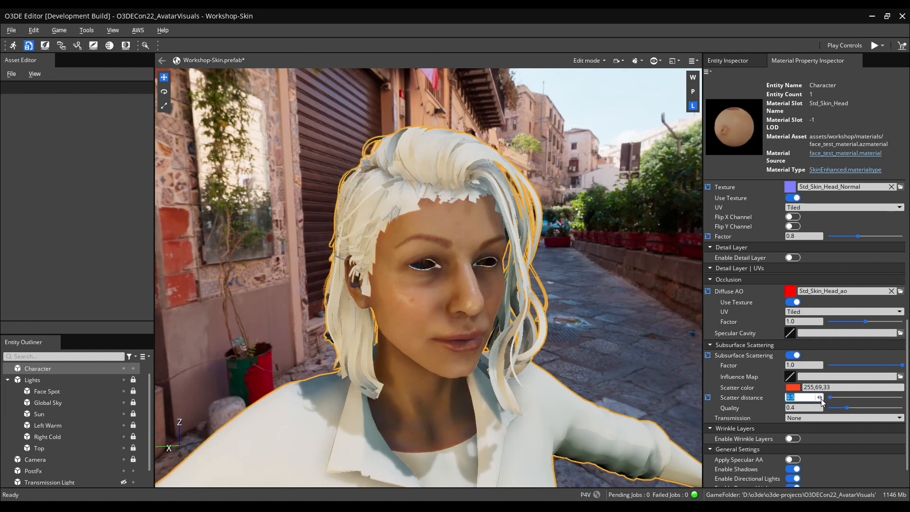
Set the subsurface Scatter color to 198,69,45.
left_click(798, 386)
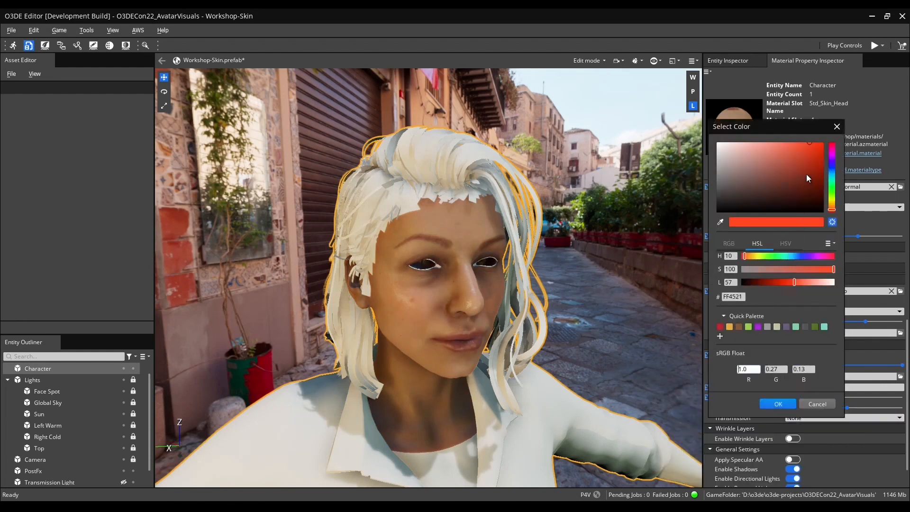
mouse_move(799, 155)
left_mouse_down()
mouse_move(786, 175)
mouse_move(791, 156)
mouse_move(799, 158)
left_mouse_up()
left_click(778, 404)
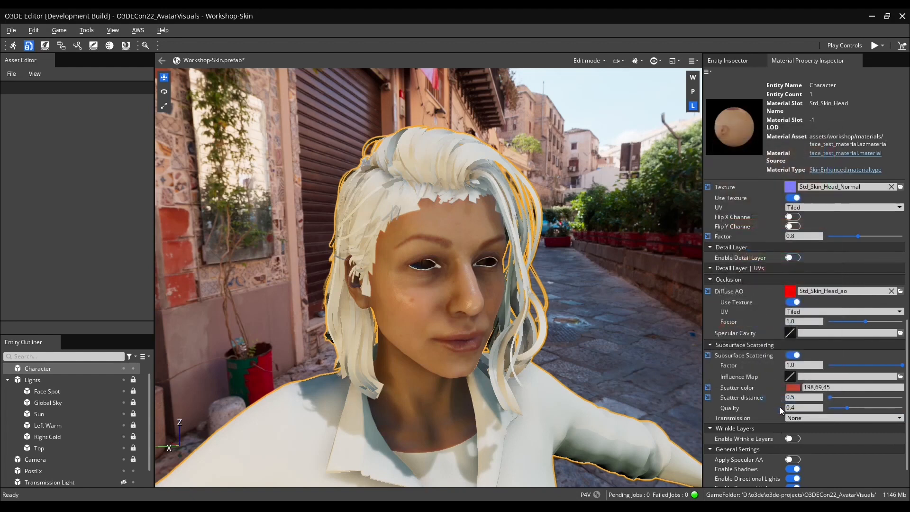
Set the Transmission mode to Burley.
left_click(818, 418)
left_click(814, 460)
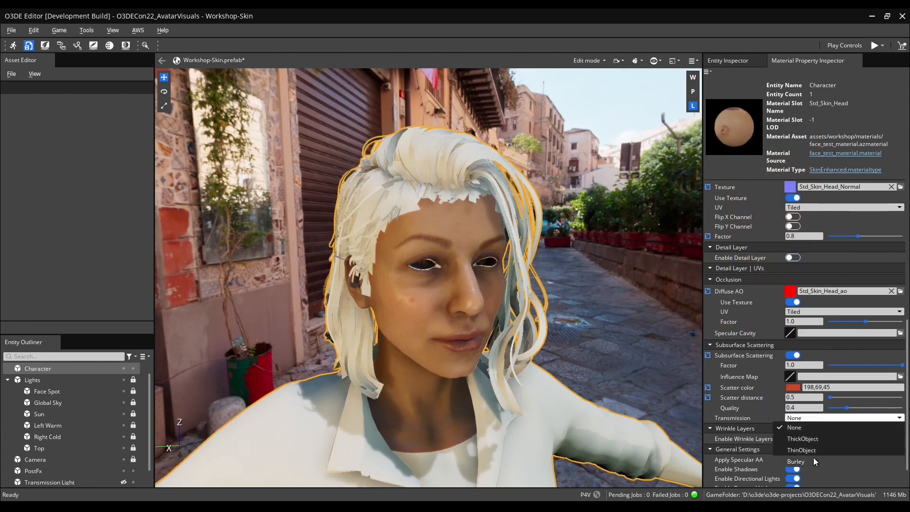
scroll(736, 414, "down", 2)
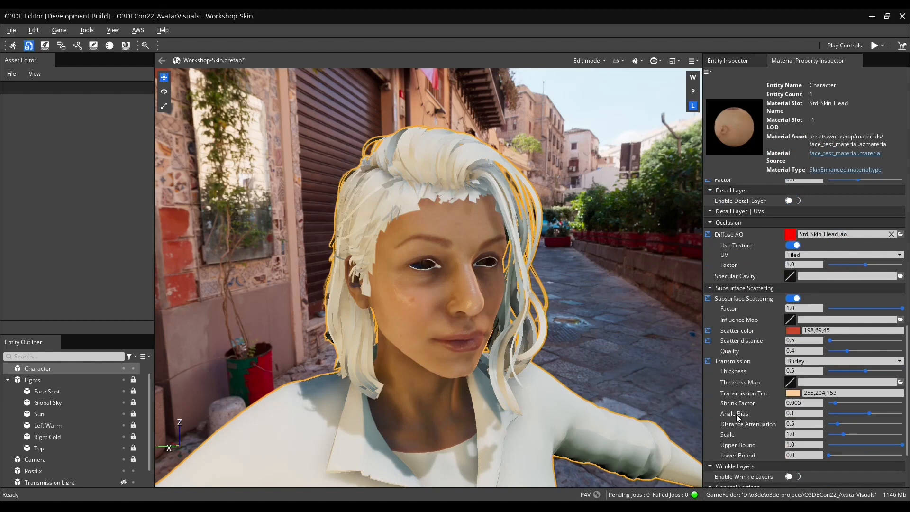
Set the Transmission Tint color to 219,53,53.
left_click(794, 394)
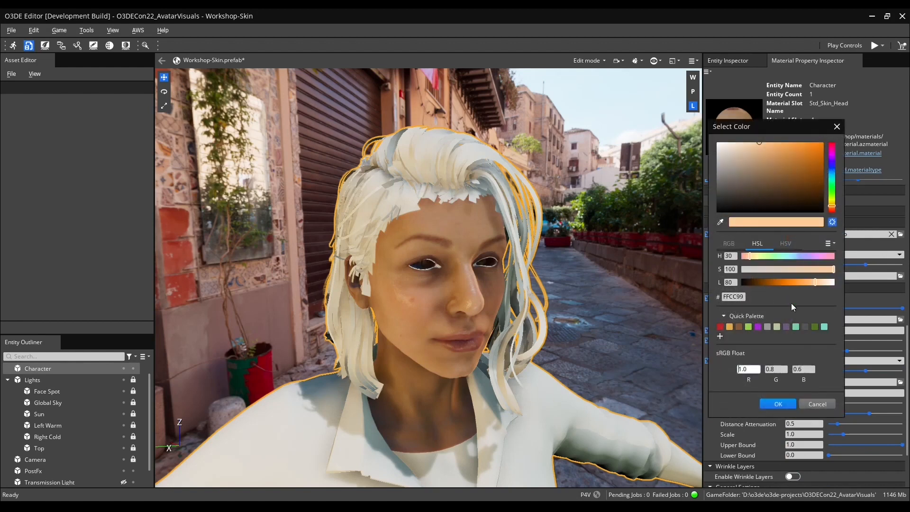
left_click(833, 212)
mouse_move(799, 157)
left_mouse_down()
mouse_move(788, 153)
mouse_move(797, 152)
left_mouse_up()
left_click(771, 404)
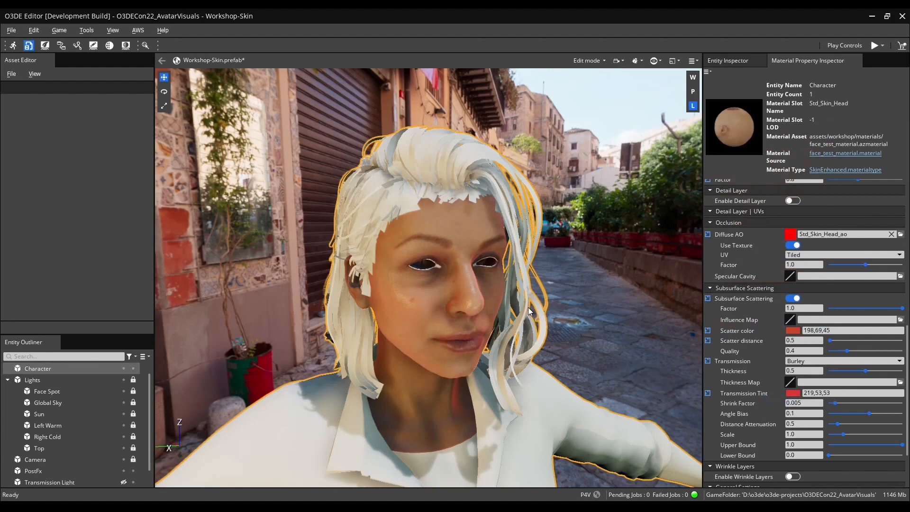
Toggle the Transmission Light entity's visibility and set the transmission Shrink Factor to 0.0005.
left_click(124, 483)
right_click_drag(502, 341, 517, 323)
left_click(807, 403)
left_click_drag(835, 404, 829, 403)
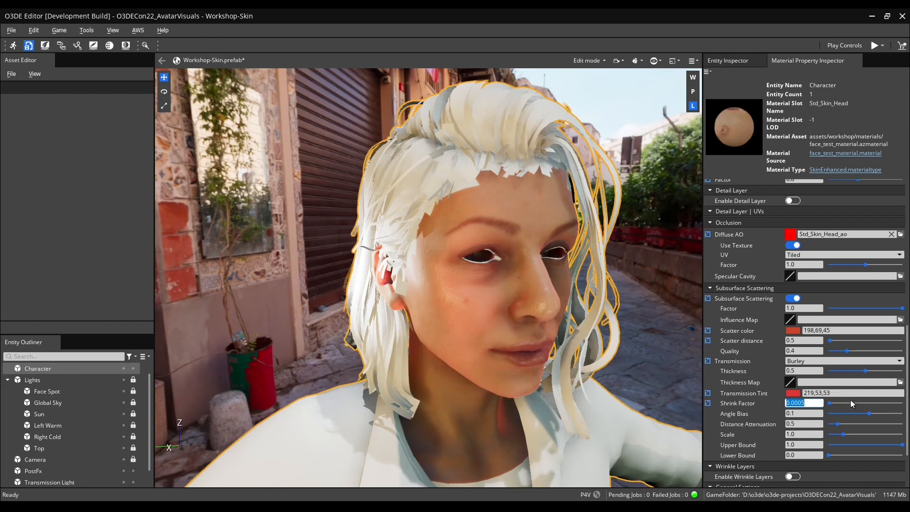
Set the transmission Thickness to 30.
left_click_drag(860, 373, 874, 388)
type("10")
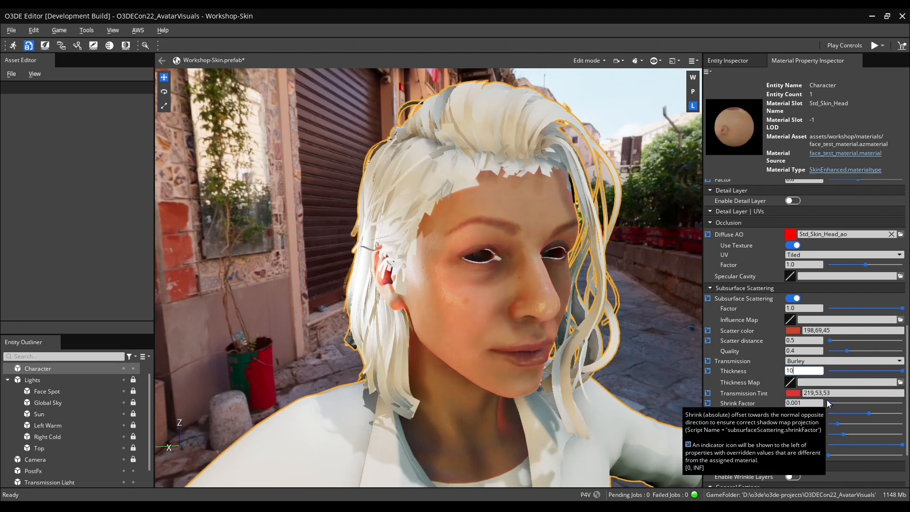
key("Return")
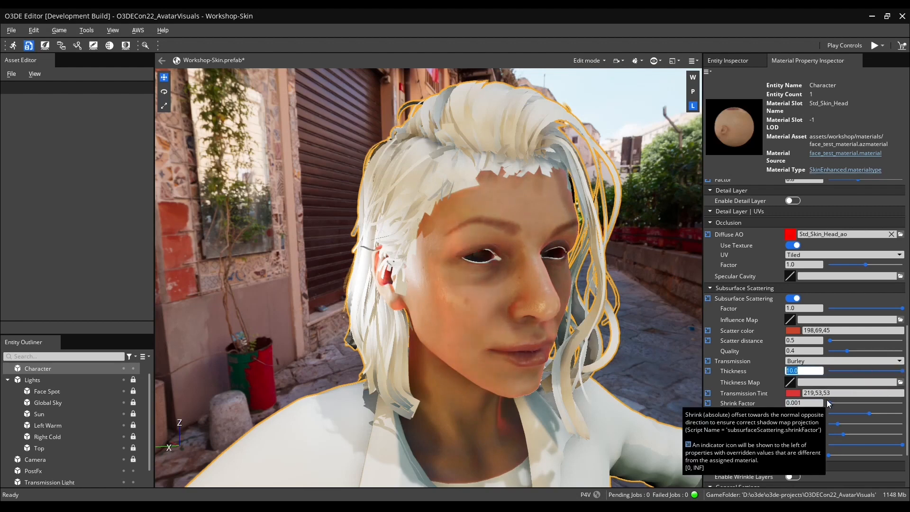
type("30")
key("Return")
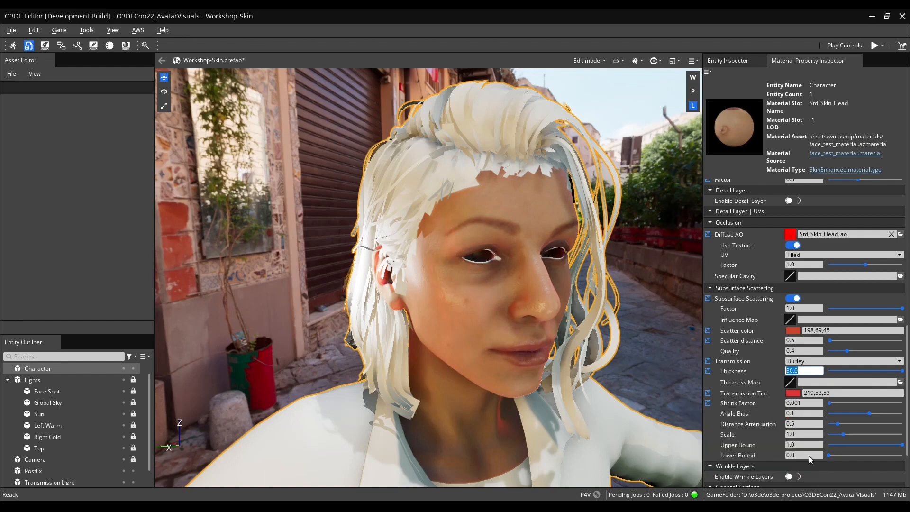
Set the transmission Angle Bias to 0.2 while inspecting the ear up close.
left_click_drag(868, 415, 874, 414)
right_click_drag(502, 359, 503, 360)
key("w")
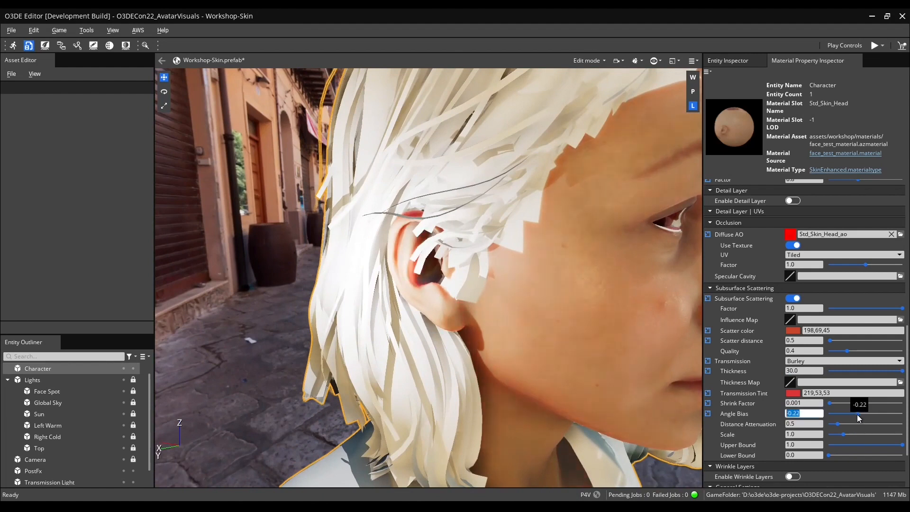
mouse_move(847, 417)
left_mouse_down()
mouse_move(883, 420)
mouse_move(874, 425)
left_mouse_up()
key("s")
key("d")
right_click_drag(650, 395, 641, 392)
Set the transmission Scale to 0.1.
left_click_drag(845, 434, 830, 437)
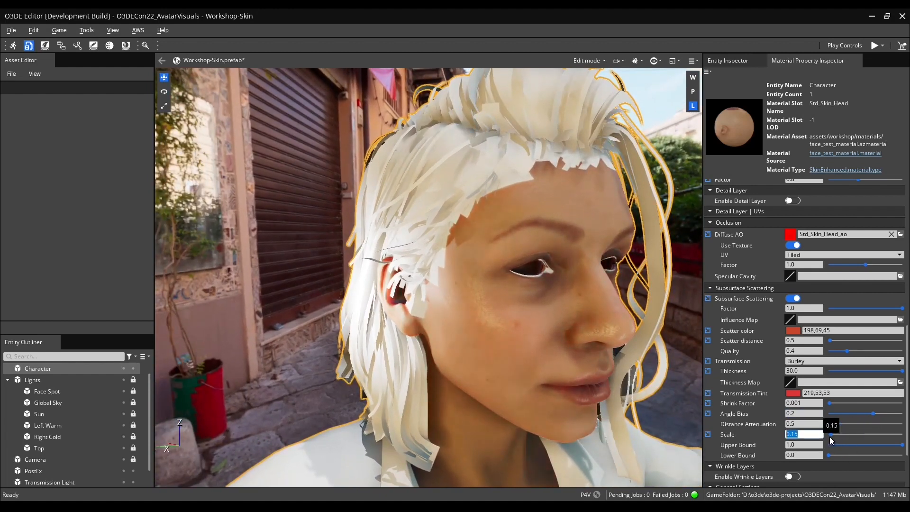
type("0.1")
key("Return")
Select the Transmission Light and try repositioning it around the face, undoing the two moves.
mouse_move(562, 321)
right_mouse_down()
mouse_move(538, 321)
mouse_move(565, 319)
mouse_move(545, 320)
mouse_move(557, 319)
right_mouse_up()
key("w")
key("d")
key("s")
key("d")
key("w")
key("a")
key("s")
key("d")
left_click(50, 480)
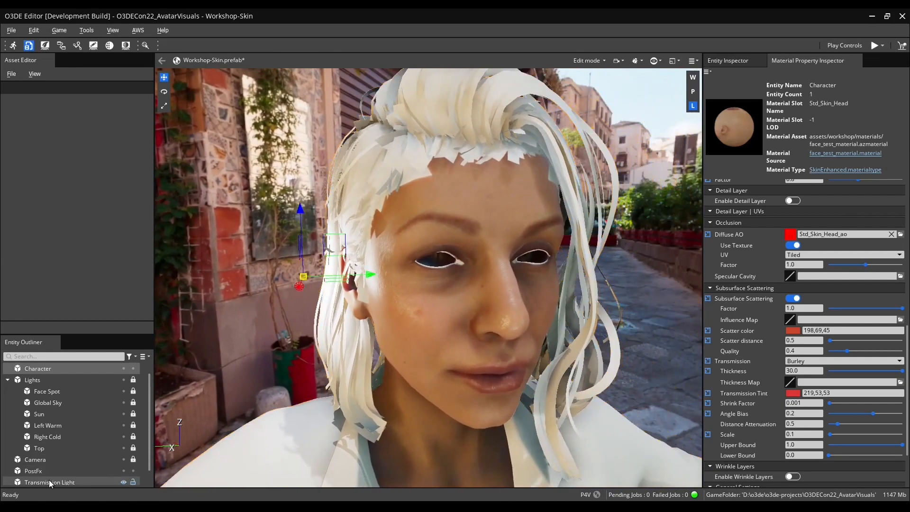
left_click_drag(342, 297, 506, 305)
right_click_drag(506, 305, 607, 300)
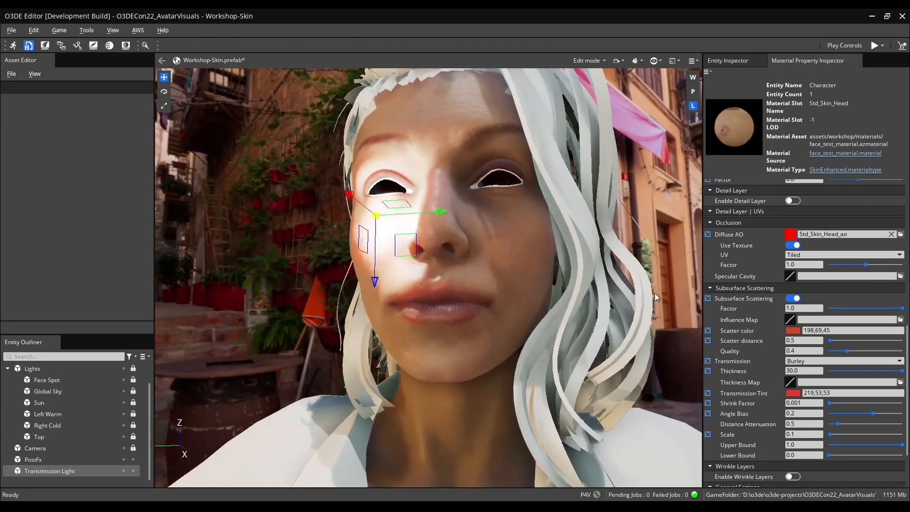
left_click(671, 287)
right_click_drag(671, 287, 618, 312)
key("ctrl+z")
key("ctrl+z")
right_click_drag(423, 362, 318, 455)
left_click(636, 289)
Enable Simple Dual Lobe Specular, toggling it off and on to compare, and adjust its Contribution.
scroll(744, 451, "up", 3)
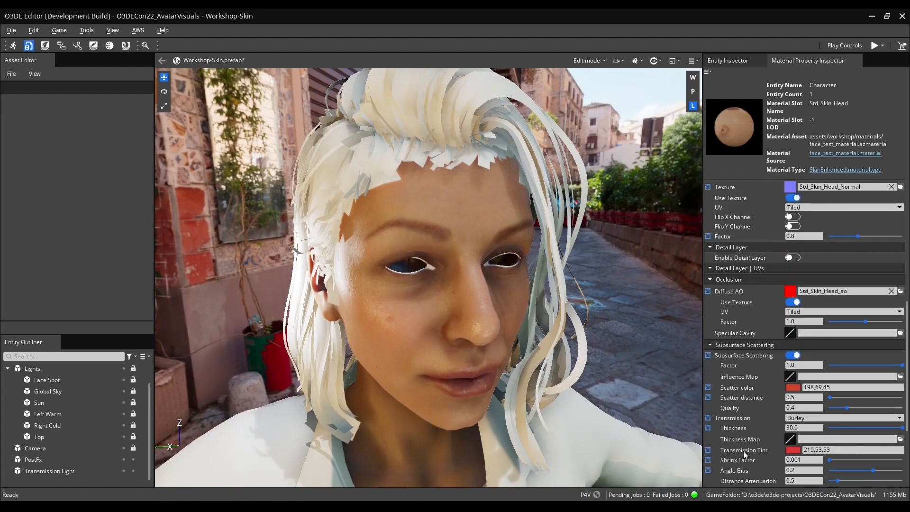
scroll(768, 379, "up", 1)
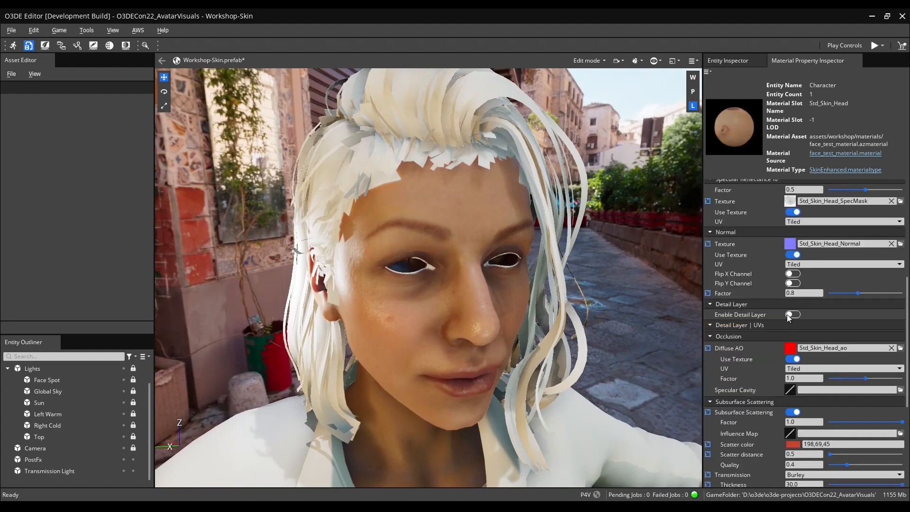
scroll(780, 330, "up", 2)
scroll(780, 313, "down", 1)
scroll(762, 374, "up", 2)
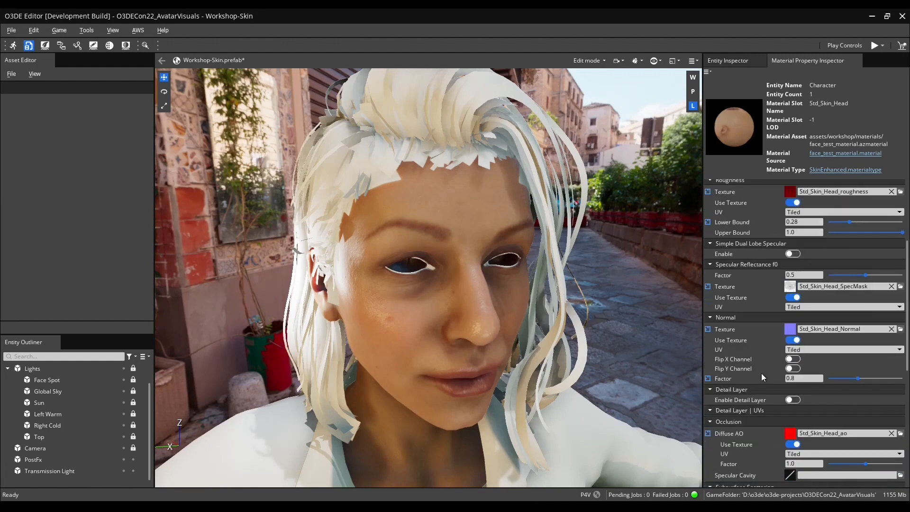
scroll(750, 399, "up", 2)
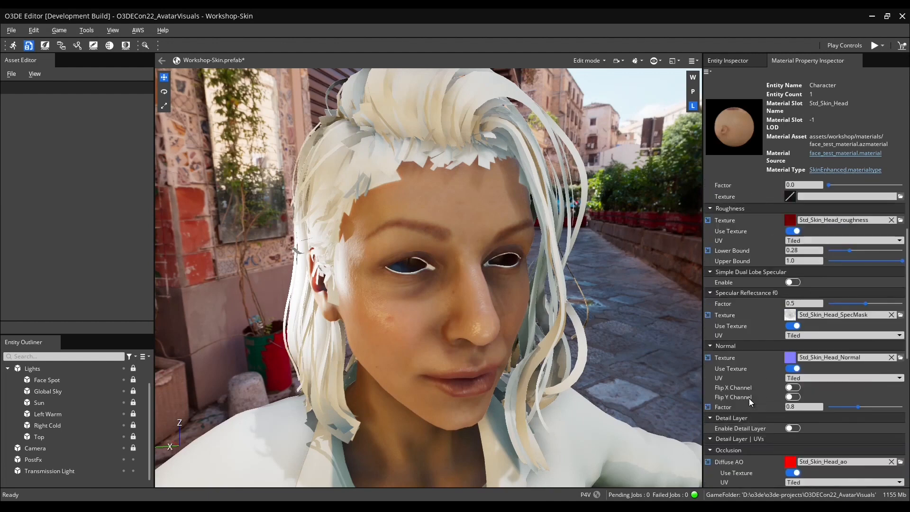
left_click(793, 311)
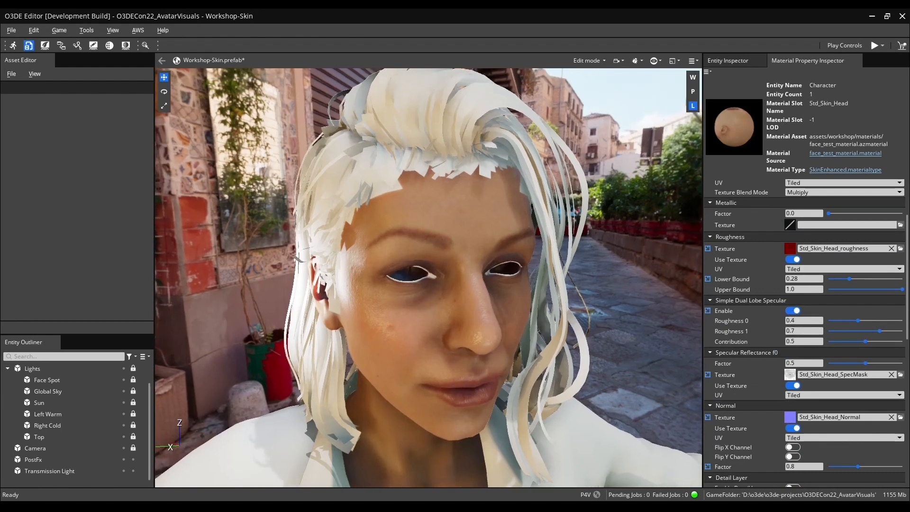
left_click(793, 311)
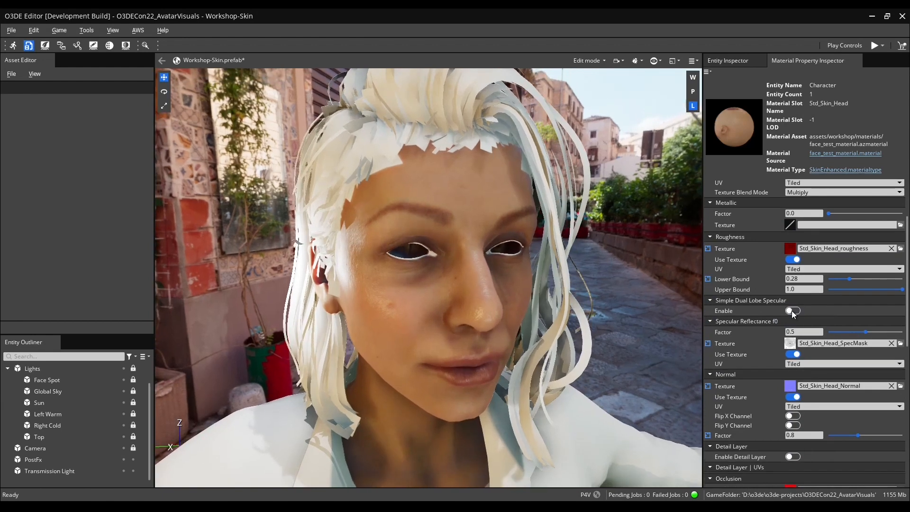
left_click(793, 311)
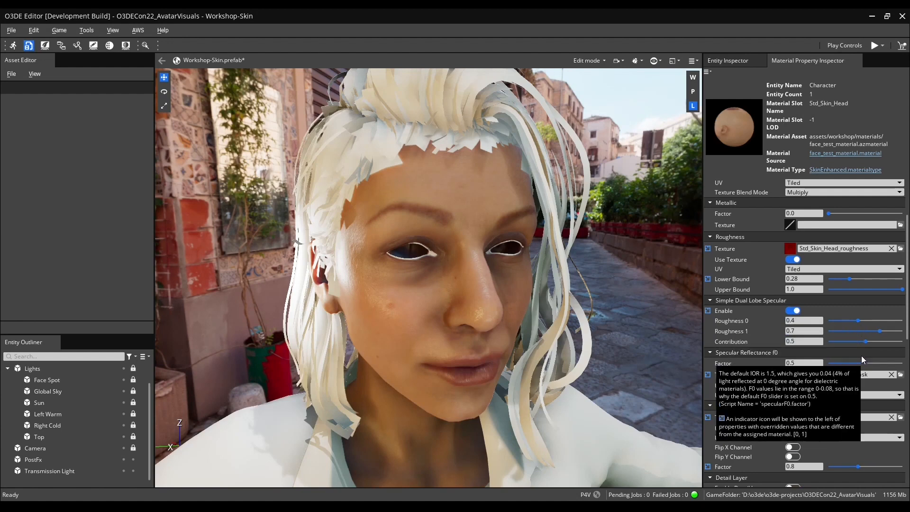
mouse_move(866, 342)
left_mouse_down()
mouse_move(858, 342)
mouse_move(877, 345)
mouse_move(814, 354)
mouse_move(873, 358)
mouse_move(830, 357)
left_mouse_up()
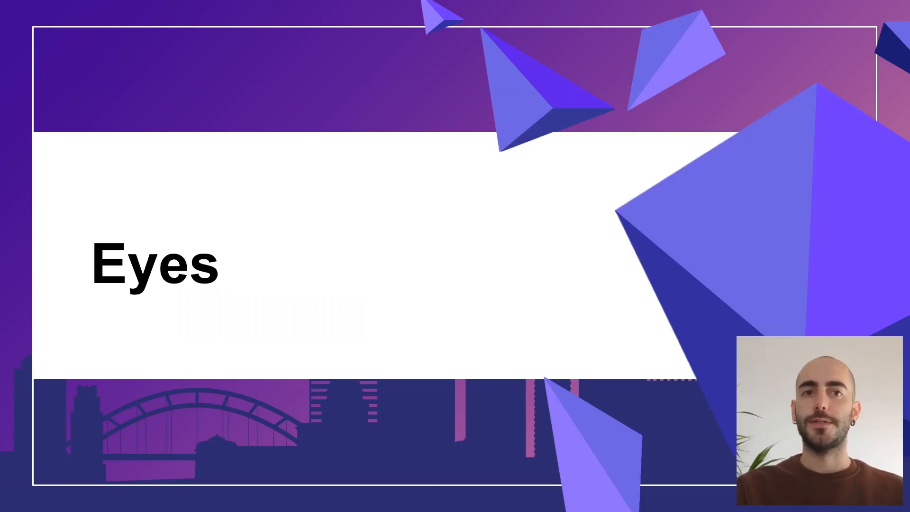
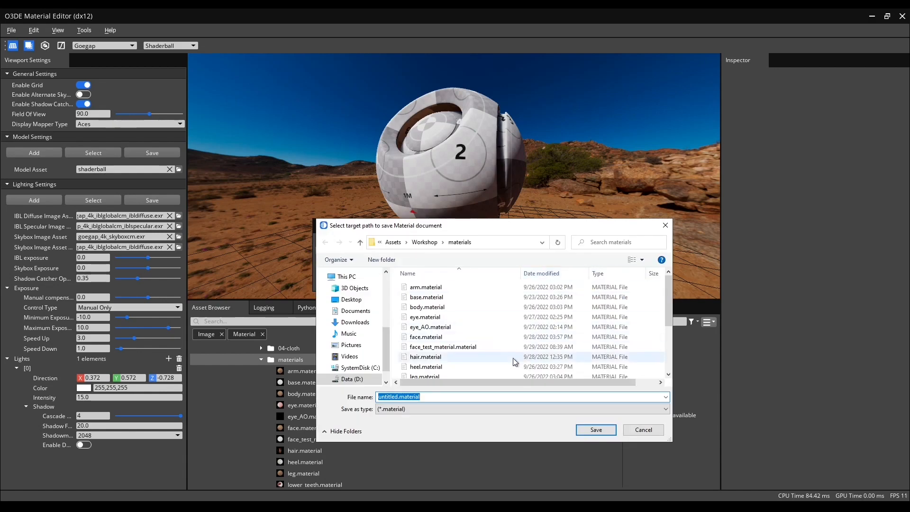
Save the new material document as eye_test_material in the Workshop materials folder.
type("eye_test_material")
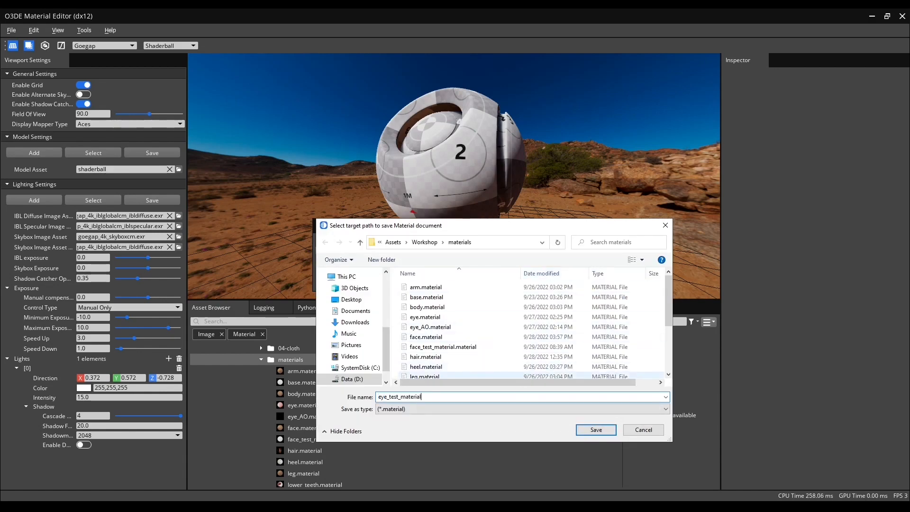
key("Return")
left_click(536, 283)
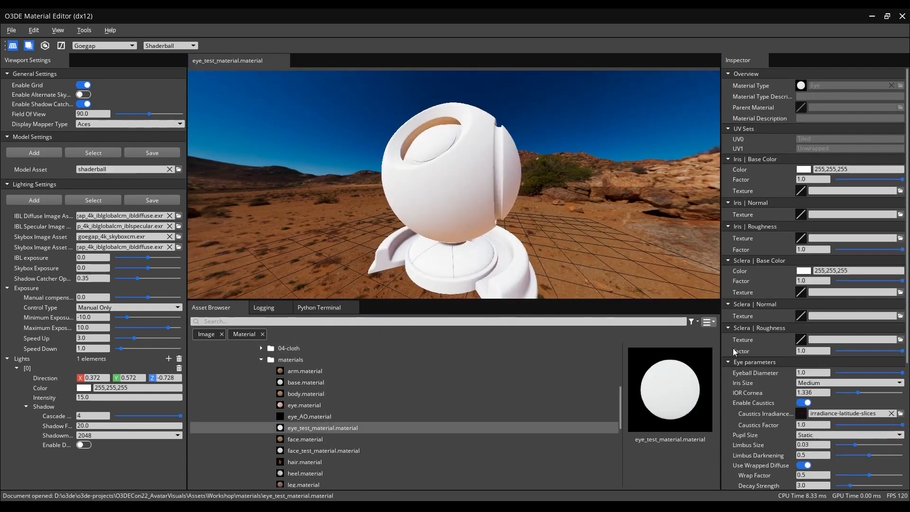
Switch to the main editor, select the Eye Right entity and assign eye_test_material as its Default Material.
left_click(903, 16)
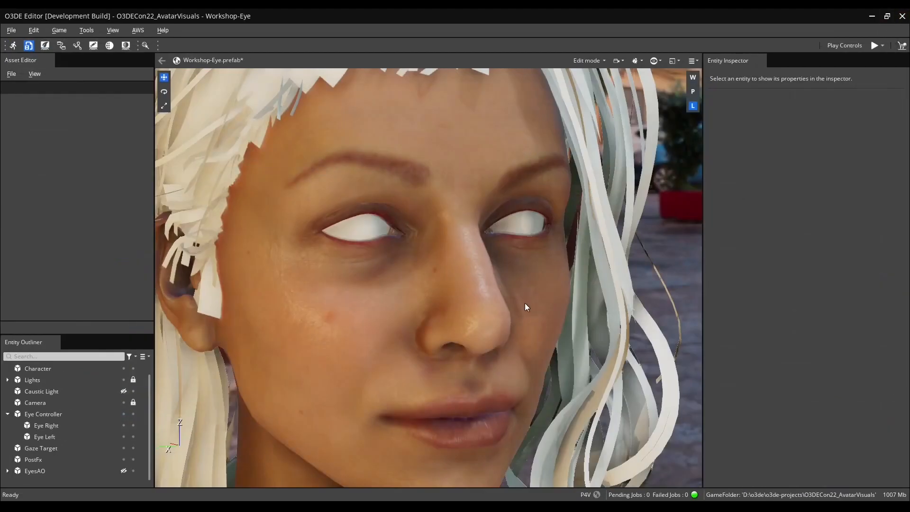
left_click(56, 436)
left_click(56, 426)
right_click_drag(513, 302, 484, 288)
key("w")
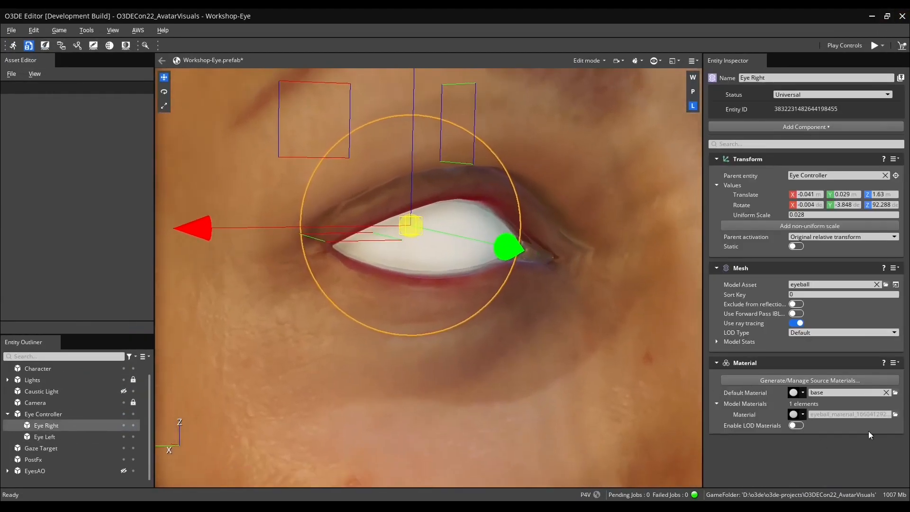
left_click(896, 393)
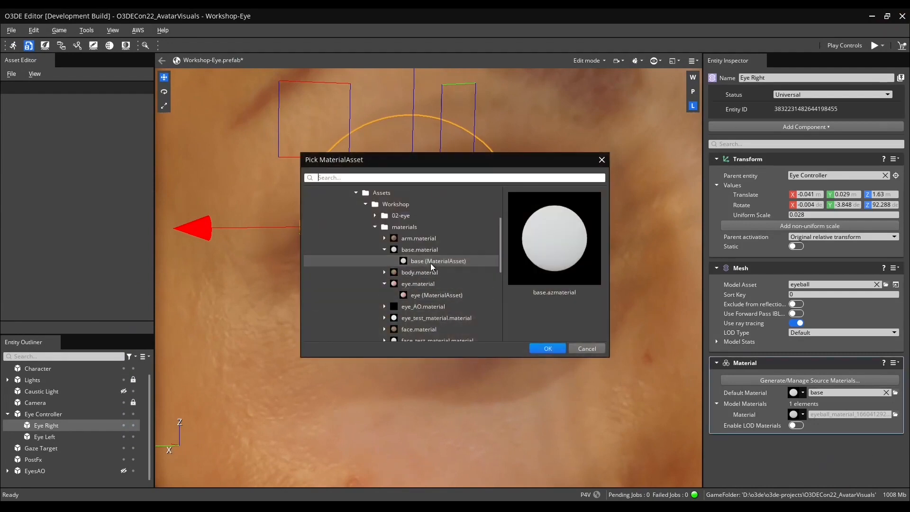
double_click(430, 307)
left_click(629, 397)
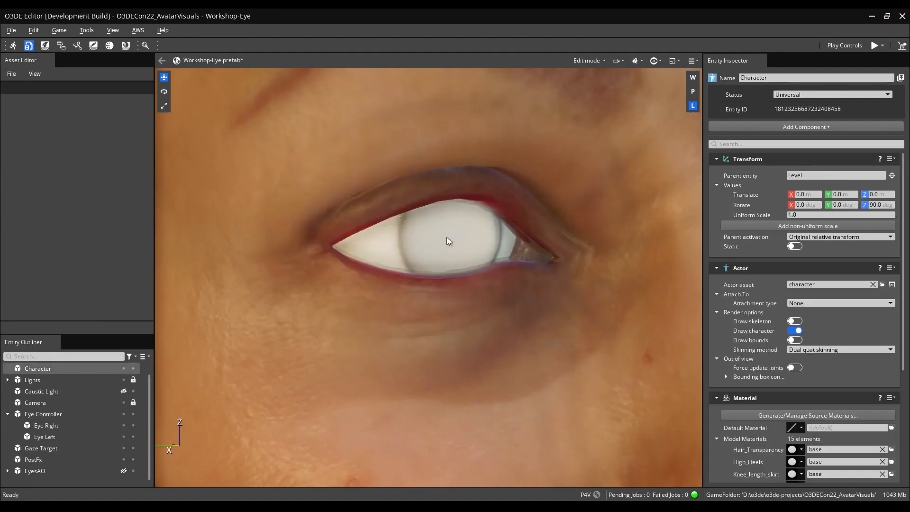
Open the Material Property Inspector for the eye's material instance and dock it beside the Entity Inspector.
left_click(506, 245)
left_click(803, 395)
left_click(811, 426)
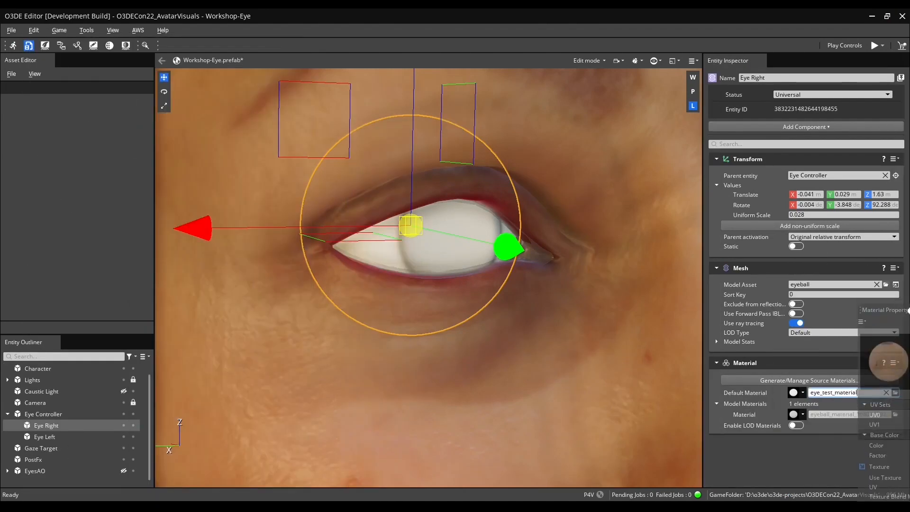
left_click_drag(830, 273, 816, 269)
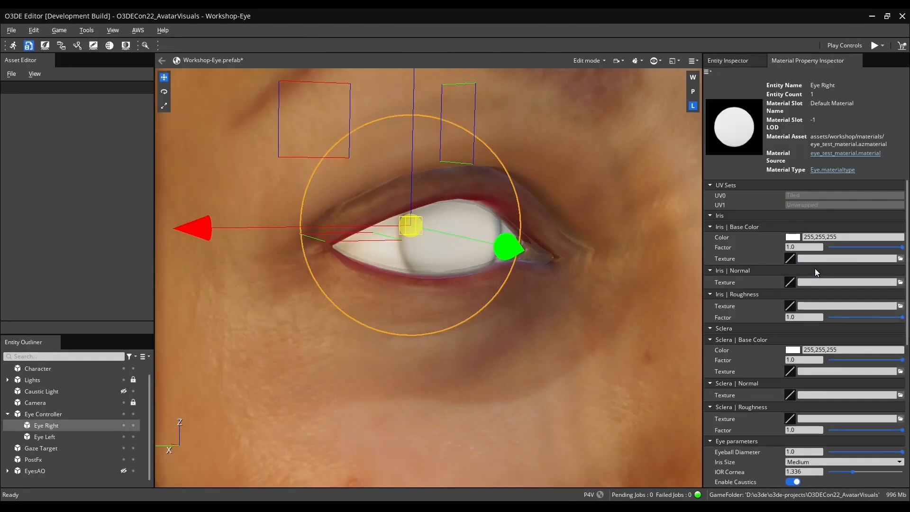
Assign Eye_Iris_base.png as the Iris Base Color texture.
left_click(647, 211)
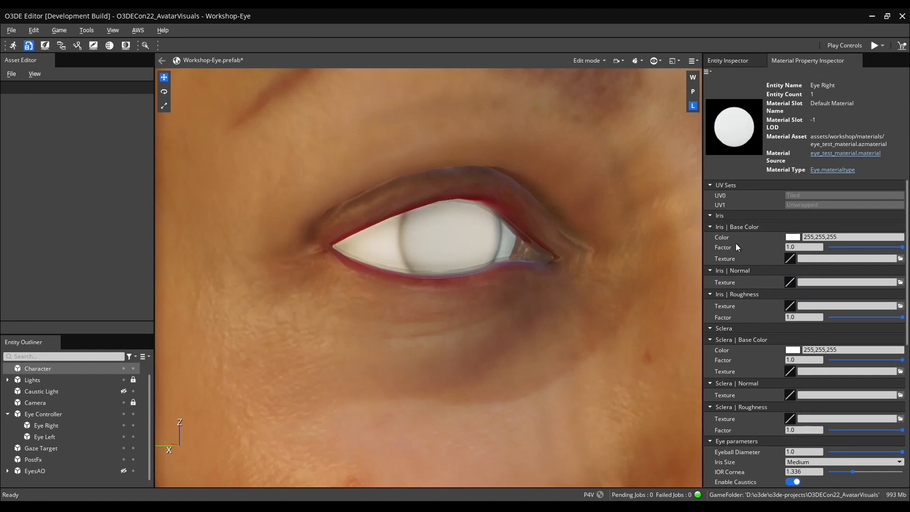
left_click(901, 258)
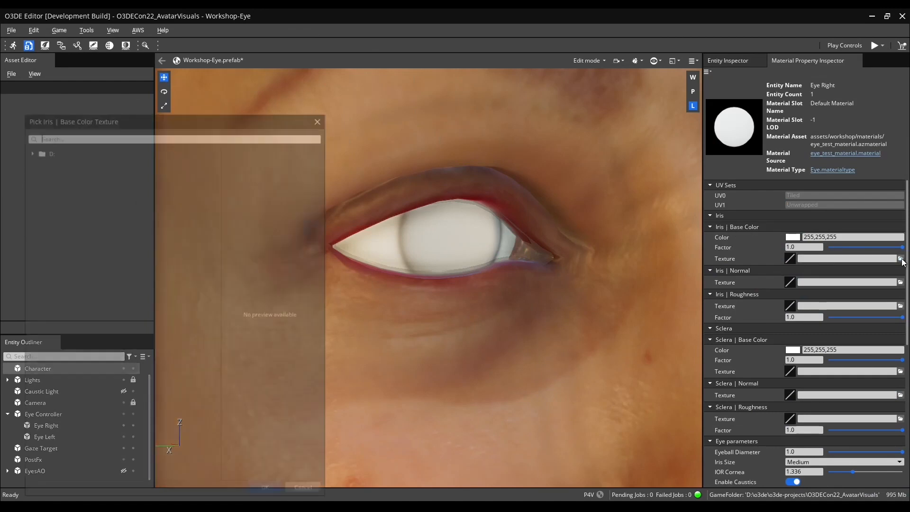
type("eye")
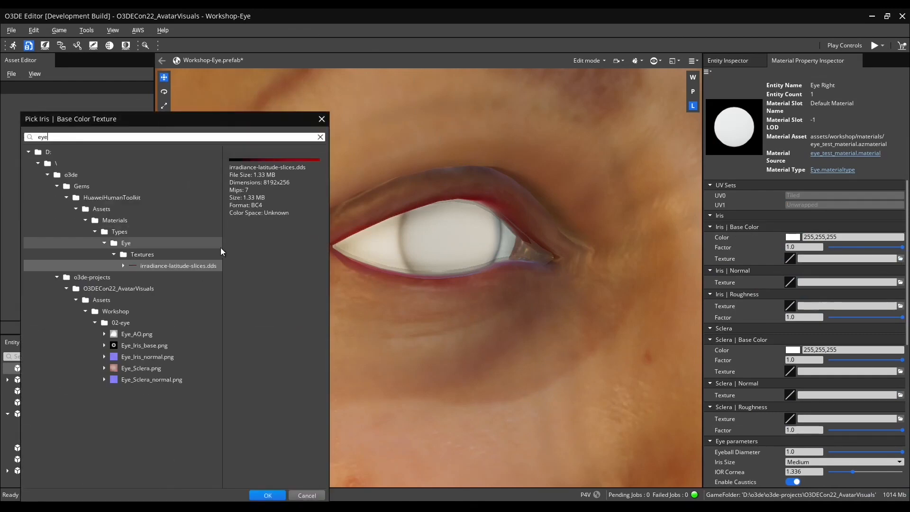
left_click(149, 346)
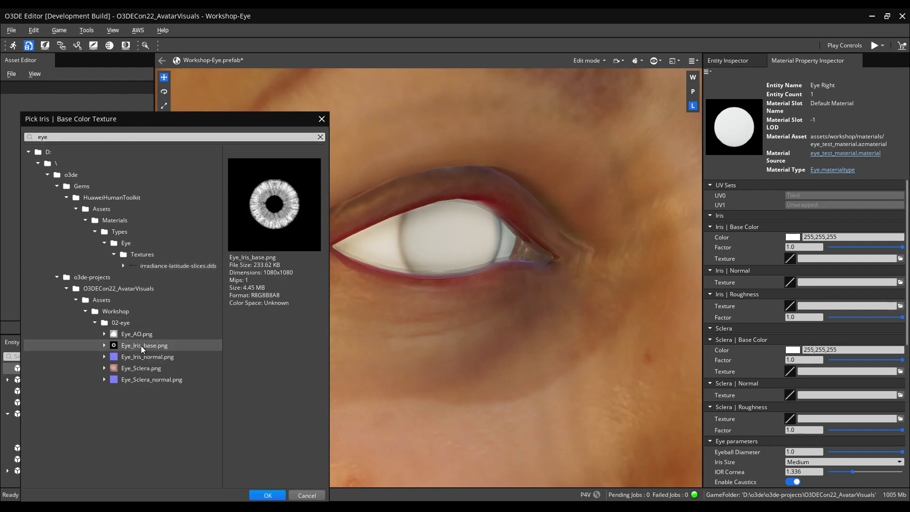
double_click(143, 348)
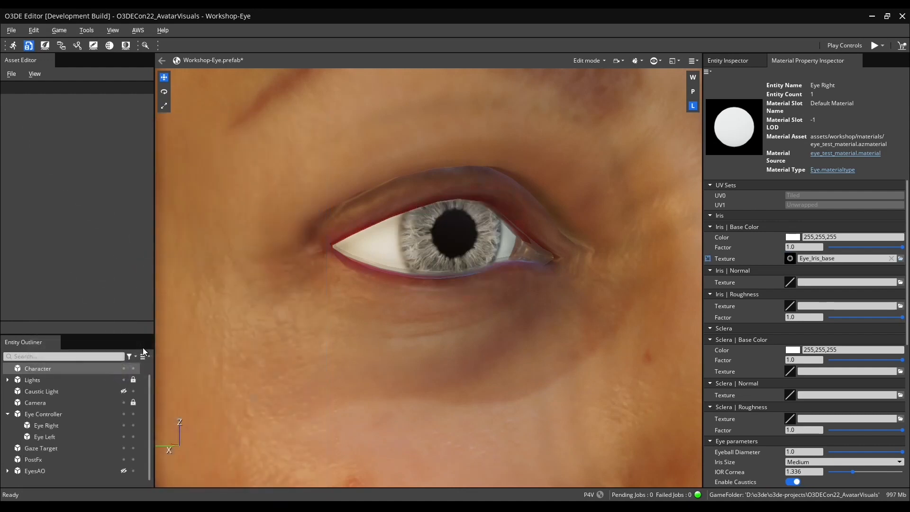
Set the Iris Base Color tint to a blue-green of 121,177,182.
left_click(792, 238)
left_click(833, 182)
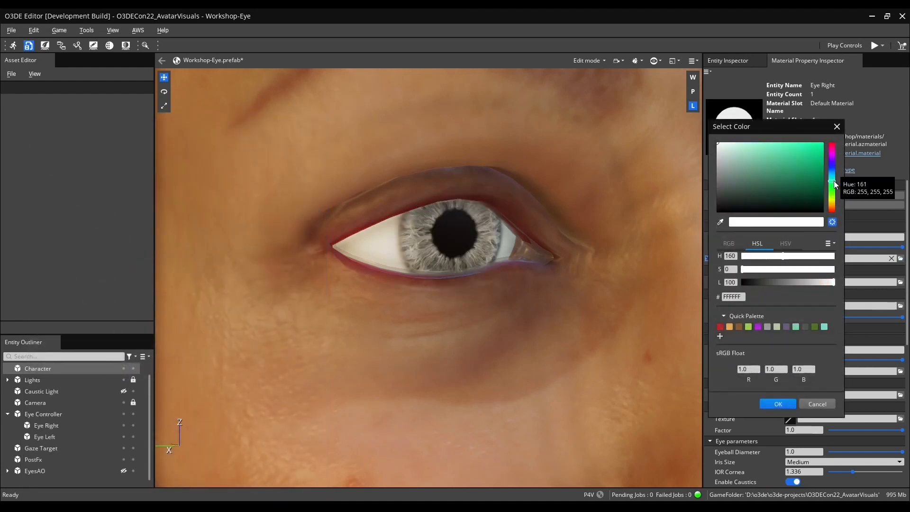
left_click(752, 171)
left_click(832, 177)
left_click_drag(751, 166, 754, 161)
left_click(785, 402)
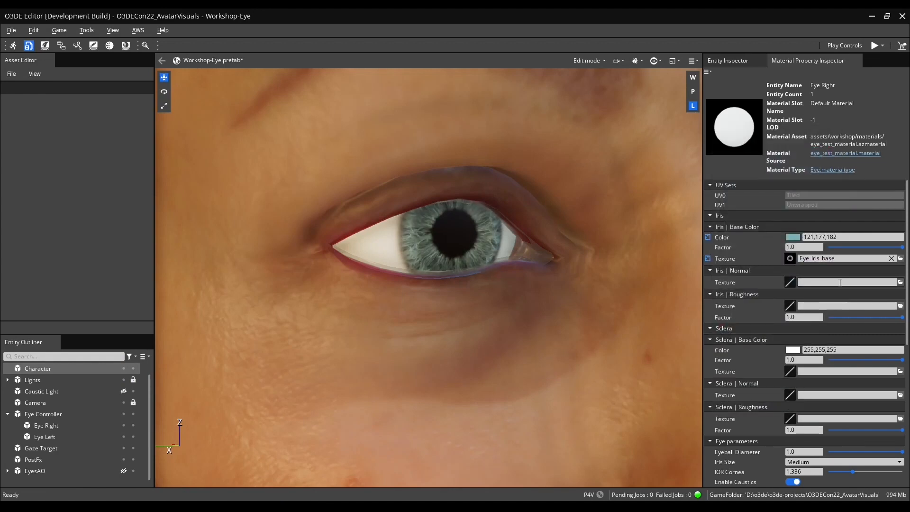
Assign Eye_Iris_normal.png as the Iris Normal texture and set the Iris Roughness Factor to 0.04.
left_click(902, 283)
type("eye")
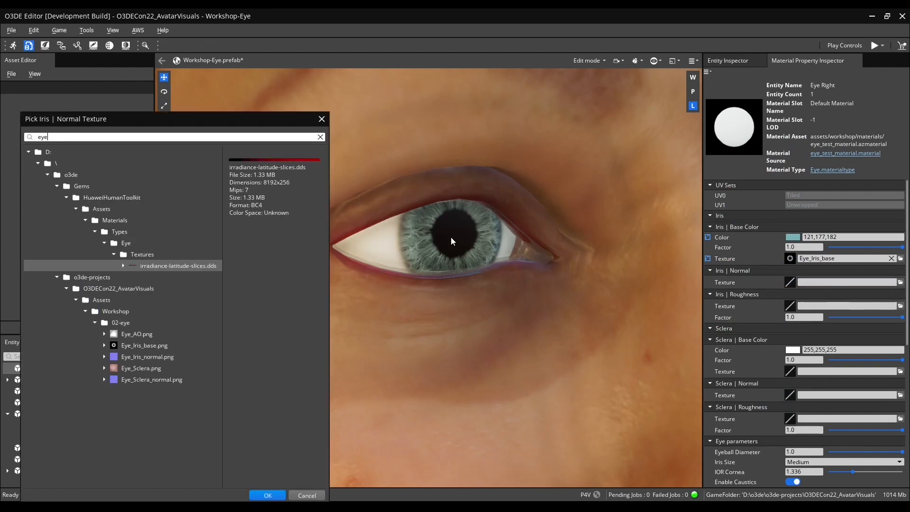
left_click(135, 323)
double_click(149, 357)
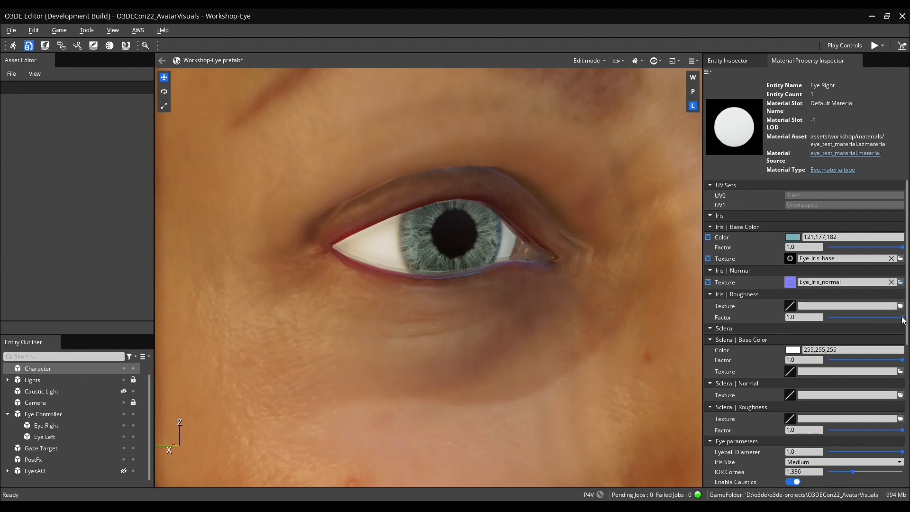
left_click_drag(902, 317, 831, 324)
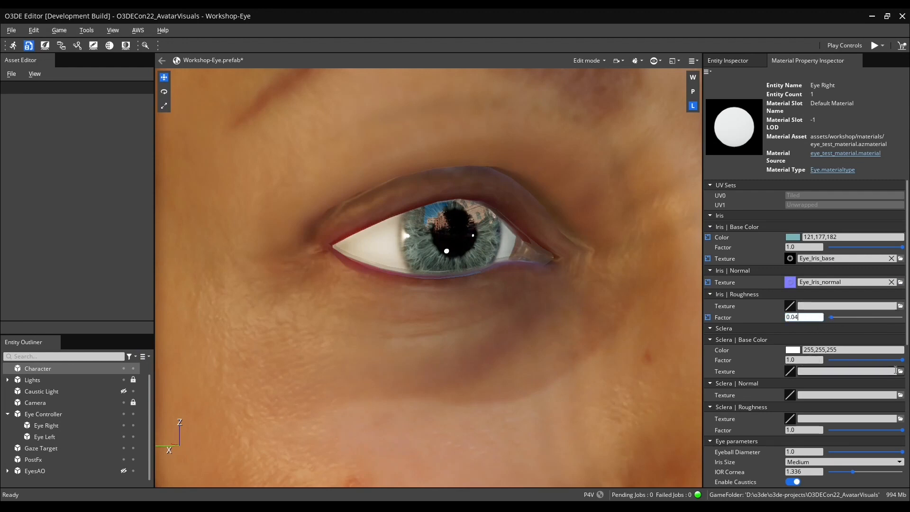
Assign Eye_Sclera.png as the Sclera Base Color texture.
left_click(901, 371)
type("eye")
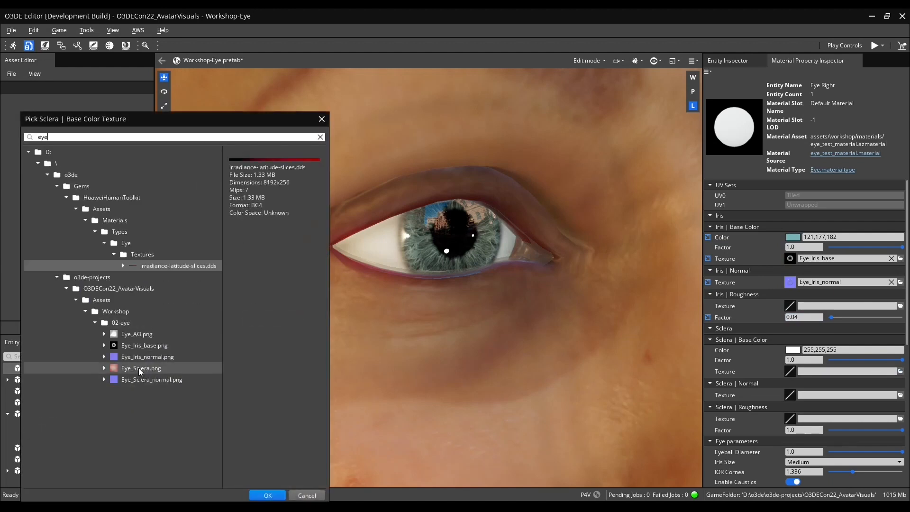
left_click(140, 370)
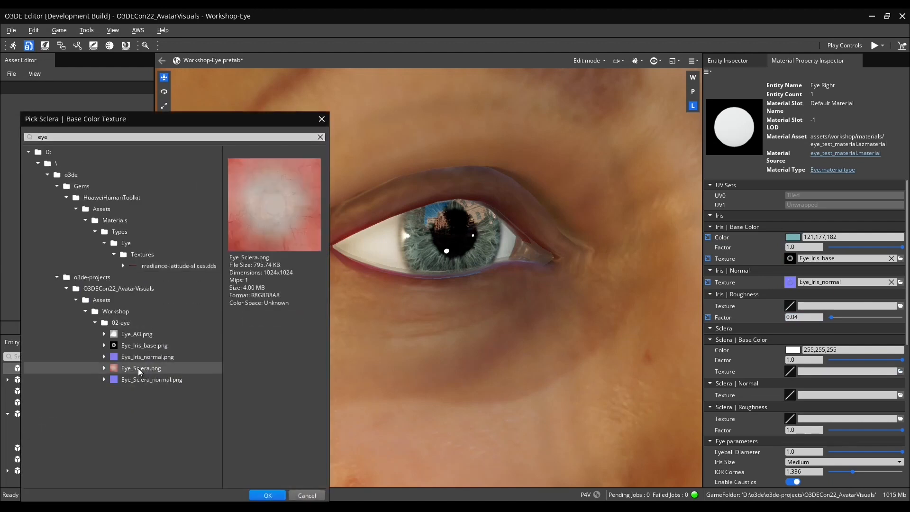
double_click(140, 370)
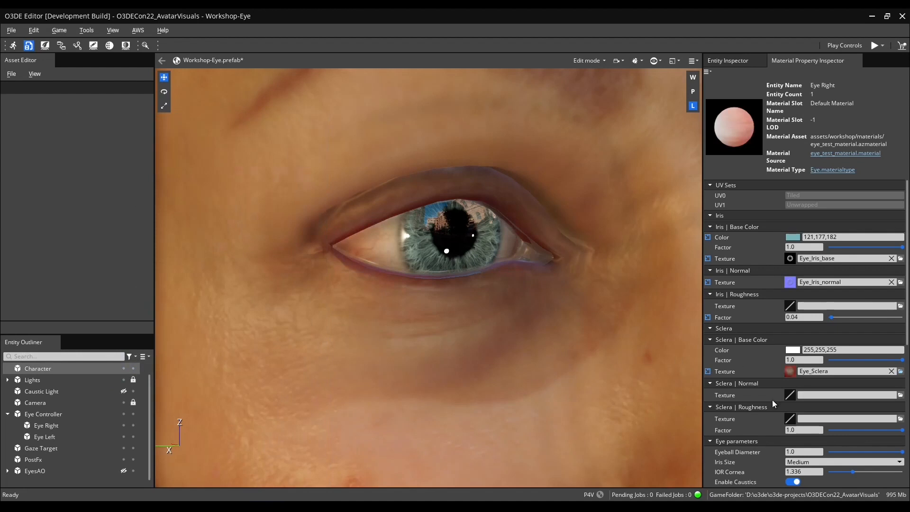
Assign Eye_Sclera_normal.png as the Sclera Normal texture.
scroll(772, 400, "down", 2)
left_click(900, 367)
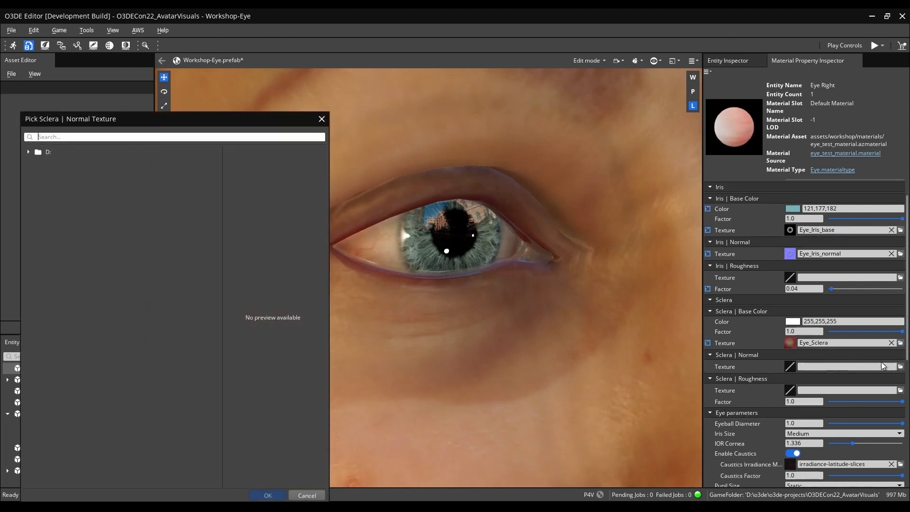
left_click(28, 152)
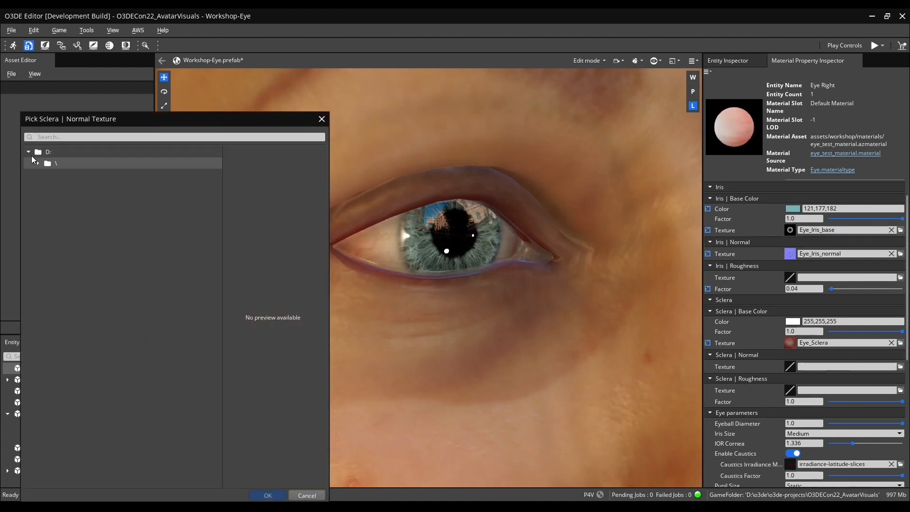
left_click(95, 136)
type("eye")
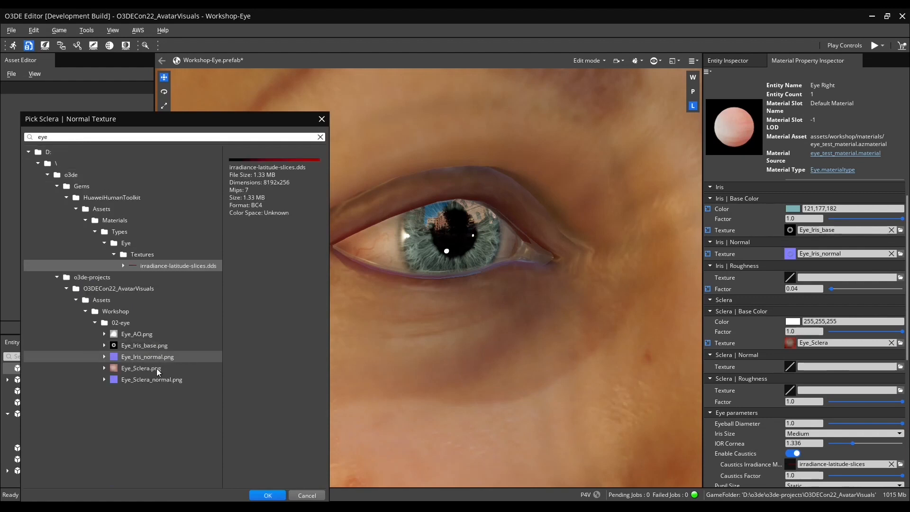
double_click(152, 380)
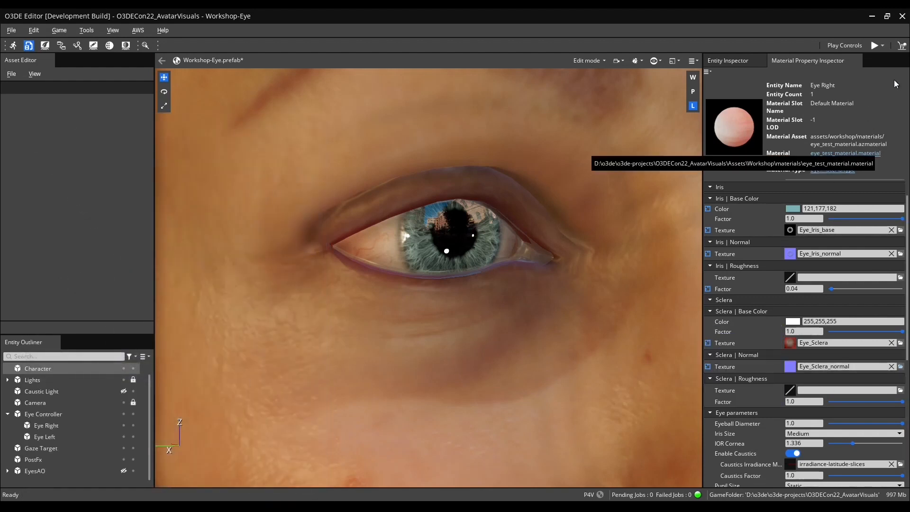
Close and reopen the Material Property Inspector for the Eye Right material instance, docking it again.
left_click(858, 61)
scroll(803, 448, "down", 4)
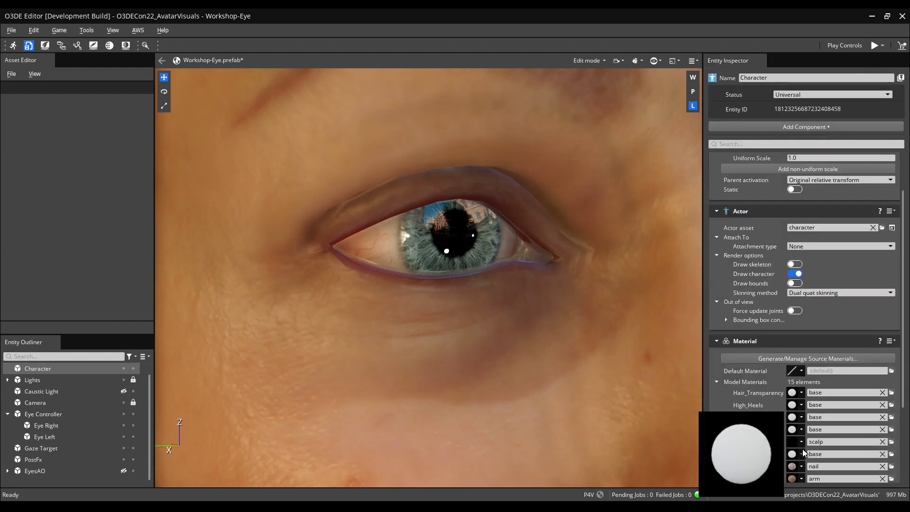
left_click(478, 251)
left_click(801, 391)
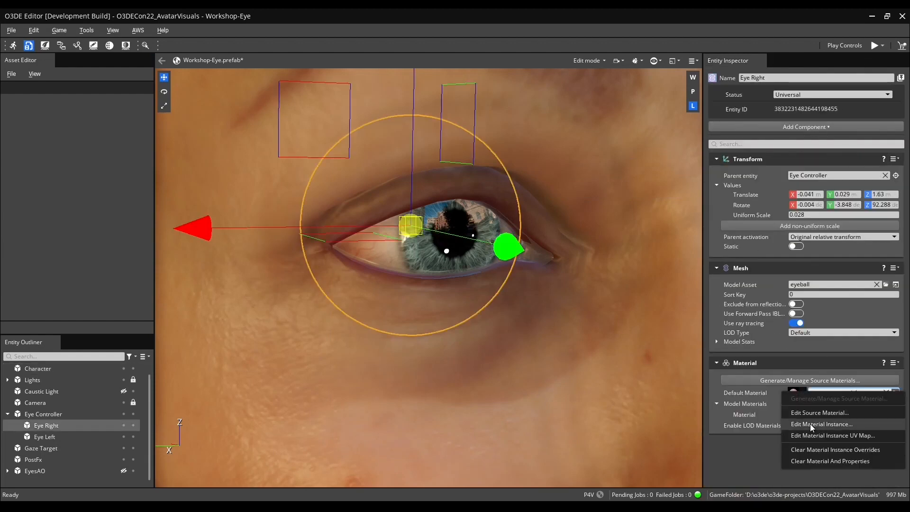
left_click(810, 424)
left_click_drag(64, 41, 806, 269)
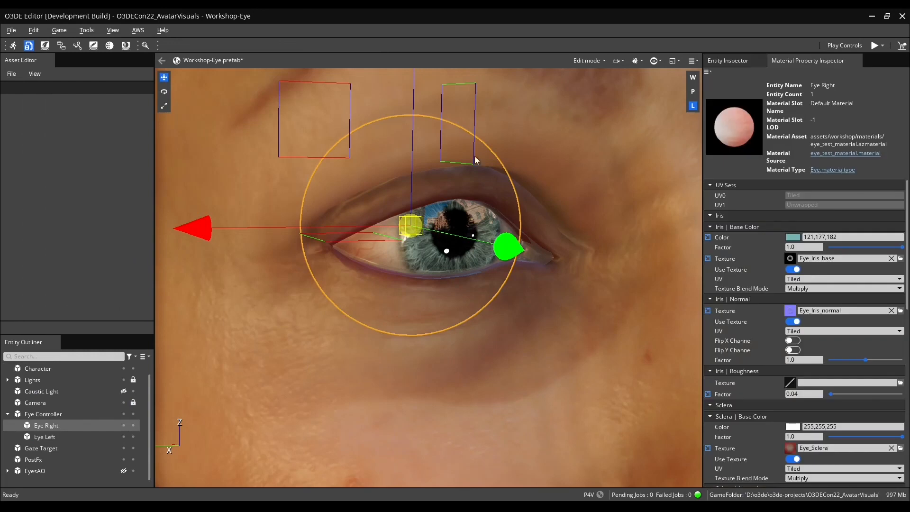
Open the texture settings of Eye_Sclera_normal.png from the Sclera Normal texture picker, review its preset, and close without changes.
left_click(505, 160)
scroll(740, 339, "down", 1)
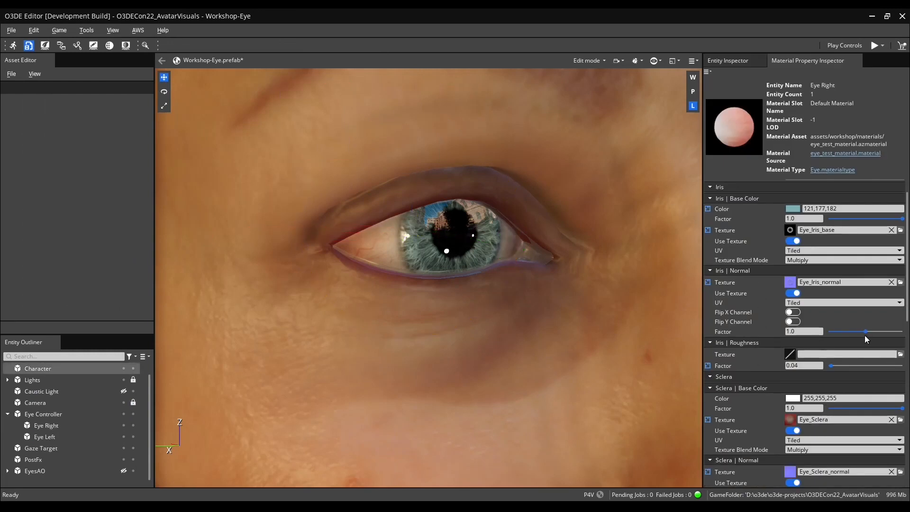
scroll(861, 344, "down", 3)
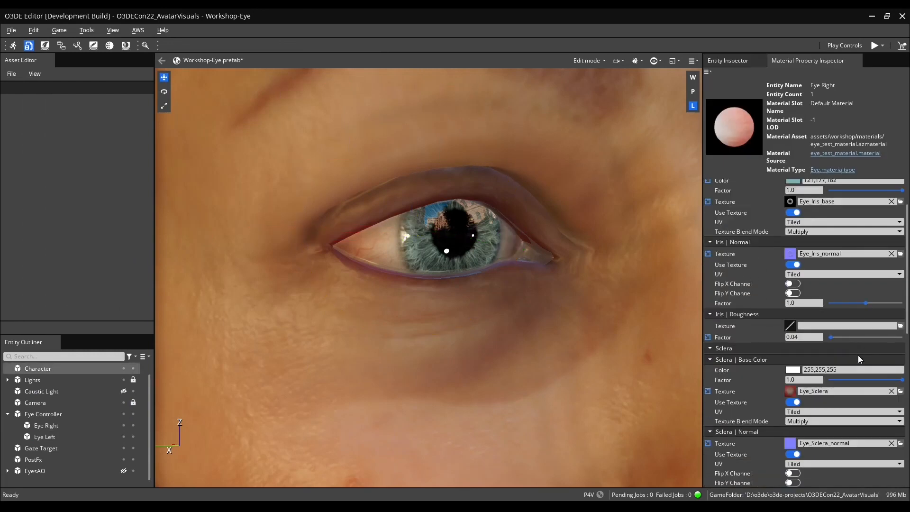
scroll(863, 426, "down", 1)
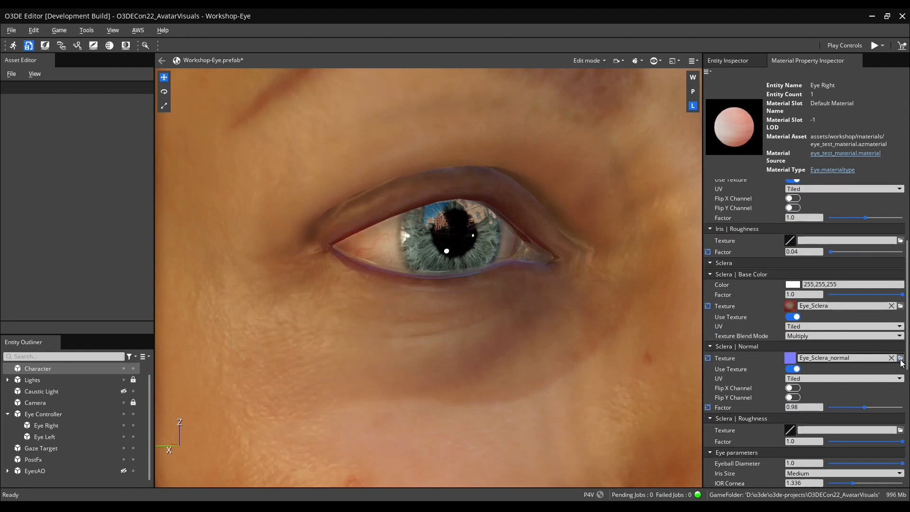
left_click(901, 358)
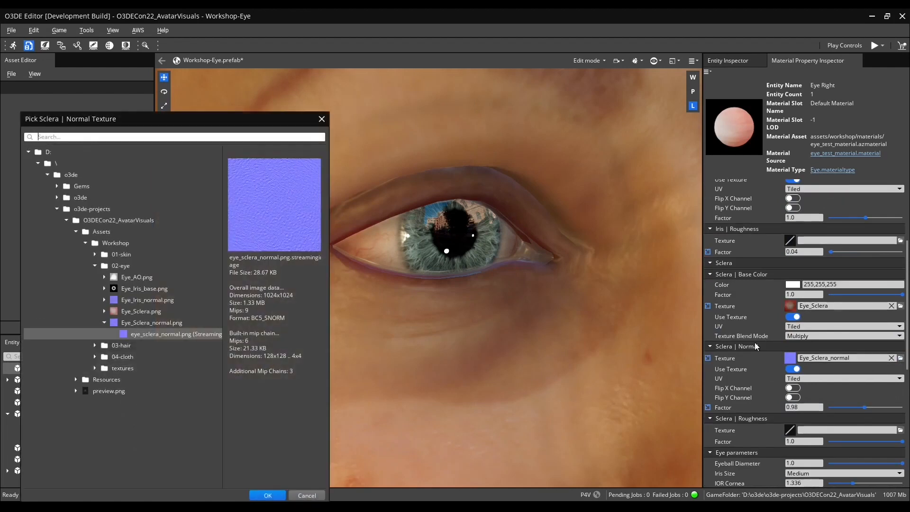
right_click(159, 325)
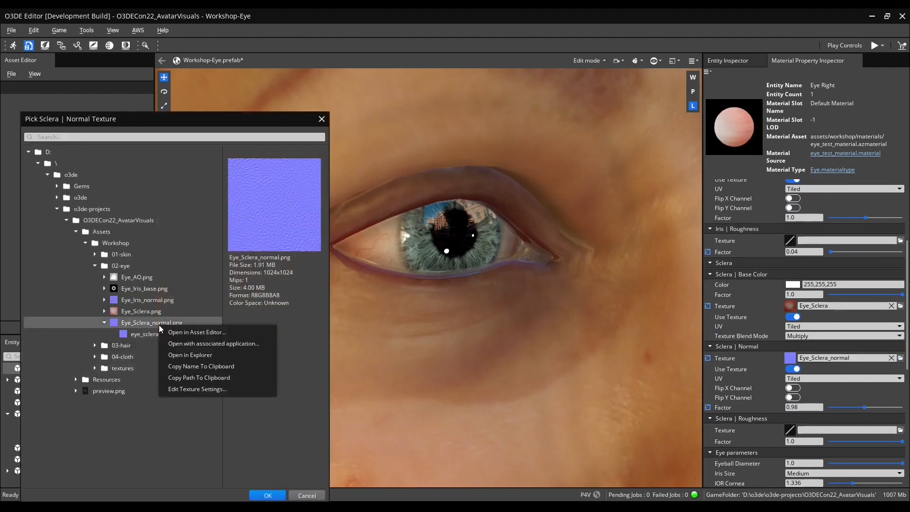
left_click(209, 389)
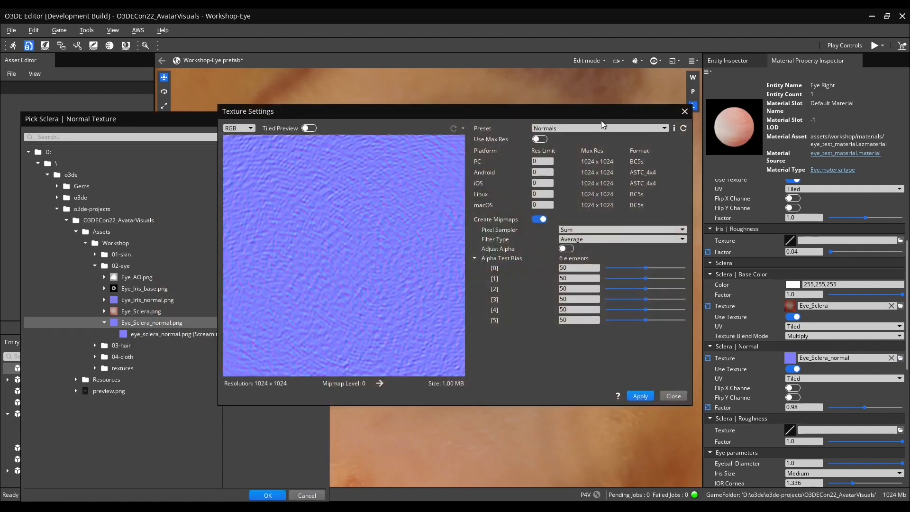
left_click(601, 129)
scroll(554, 232, "down", 1)
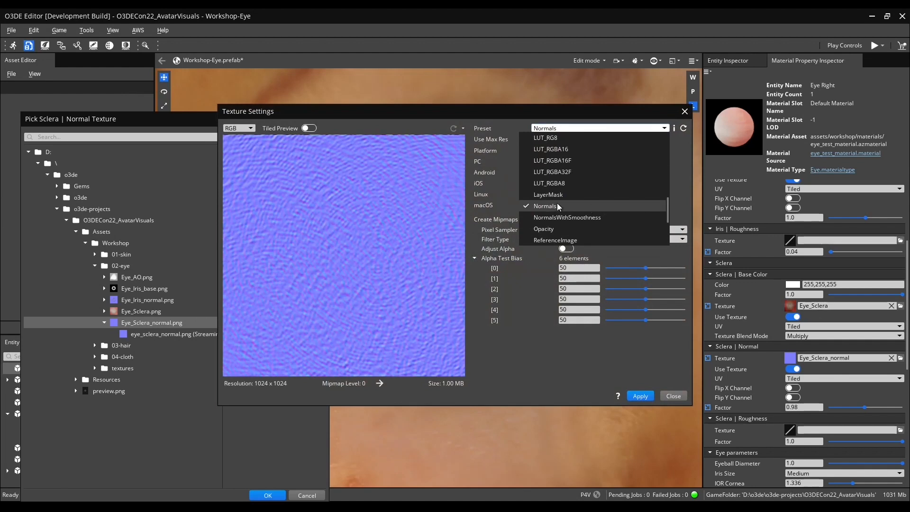
left_click(666, 378)
left_click(676, 397)
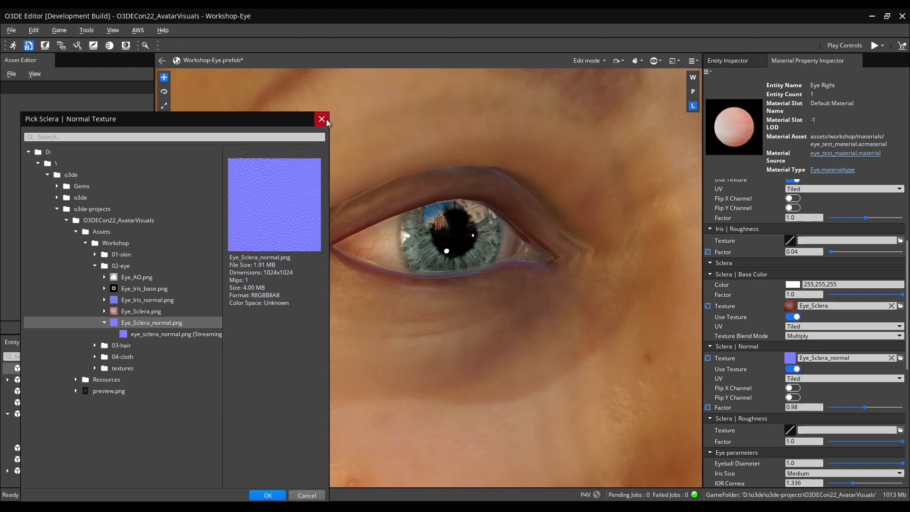
left_click(326, 120)
Set the Sclera Roughness Factor to 0.09 and the Sclera Normal Factor to 0.38.
left_click_drag(875, 441, 833, 440)
type(".09")
key("Return")
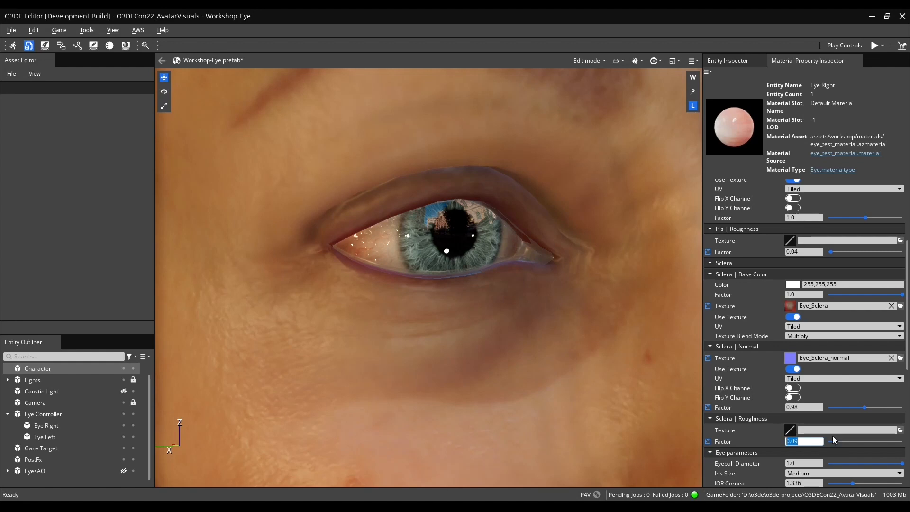
left_click_drag(864, 408, 843, 407)
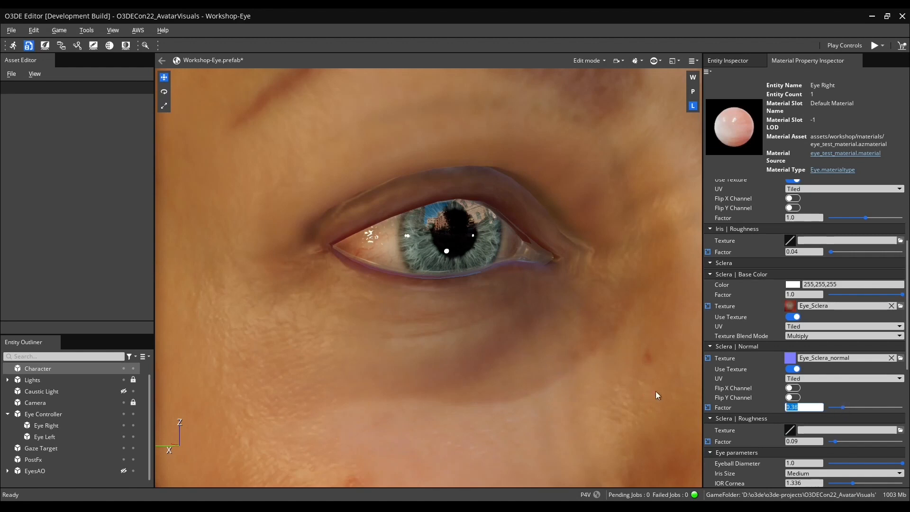
Set the eye's Iris Size to Small after trying the other size options.
scroll(736, 400, "down", 2)
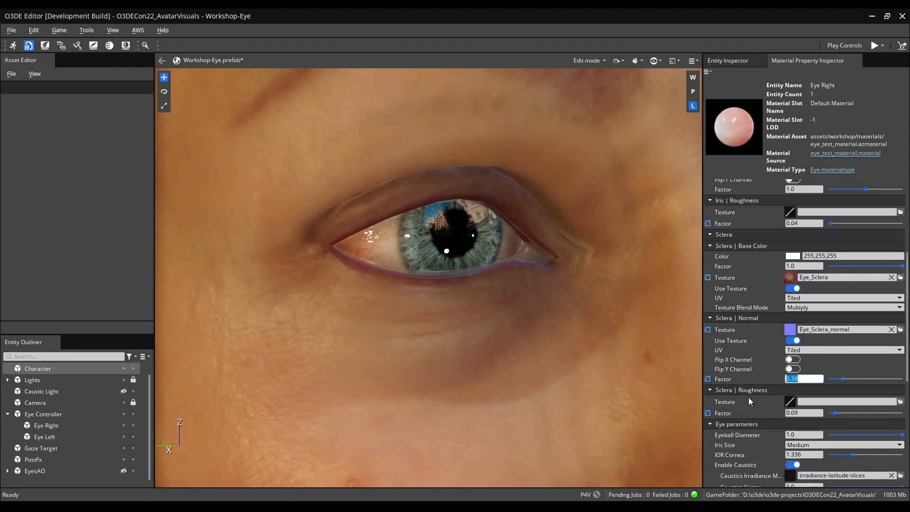
scroll(768, 416, "down", 1)
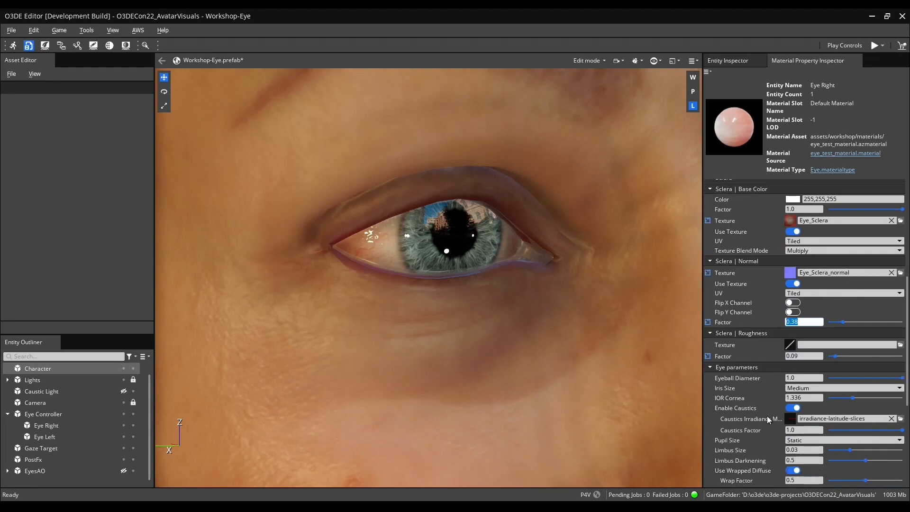
scroll(768, 416, "down", 1)
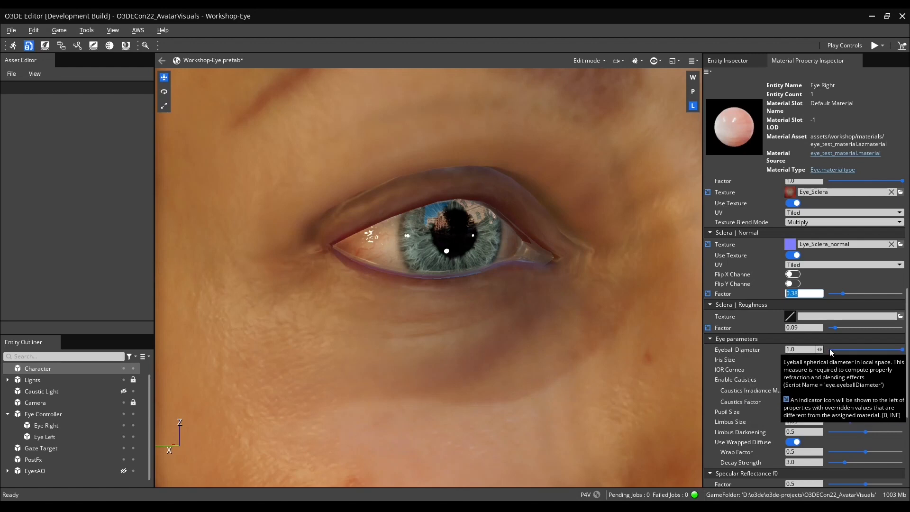
mouse_move(900, 350)
left_mouse_down()
mouse_move(807, 354)
mouse_move(900, 350)
left_mouse_up()
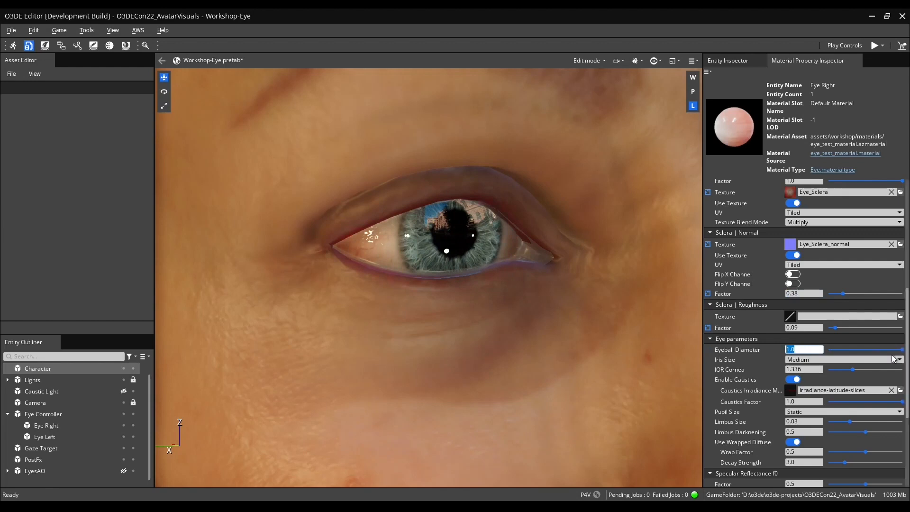
mouse_move(796, 388)
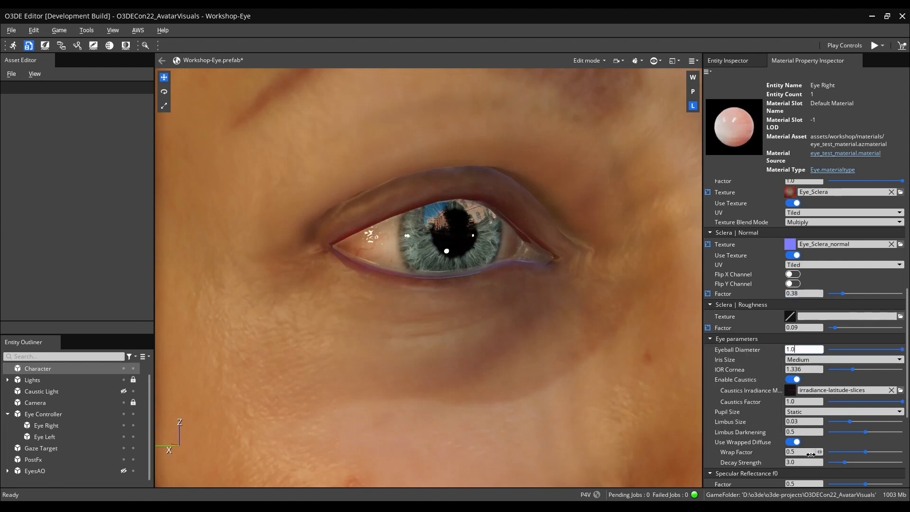
left_click(880, 362)
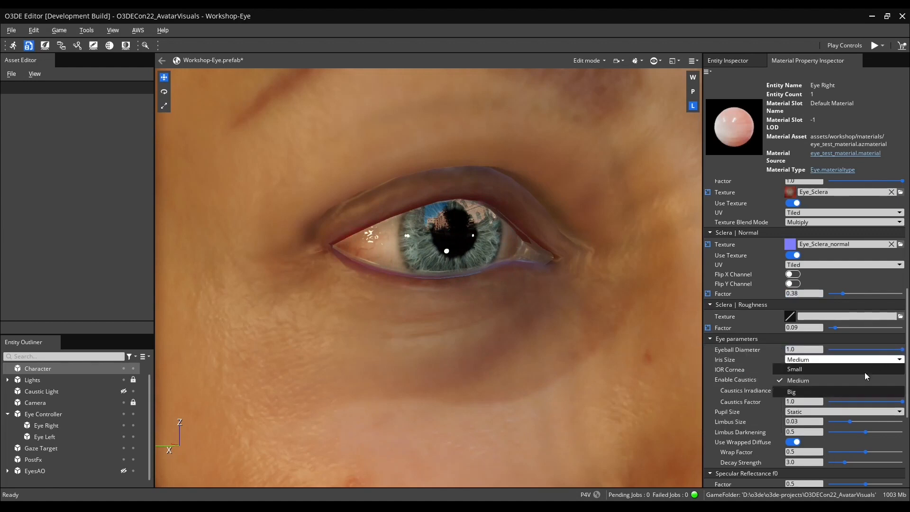
left_click(846, 388)
left_click(818, 360)
left_click(809, 380)
left_click(809, 357)
left_click(795, 369)
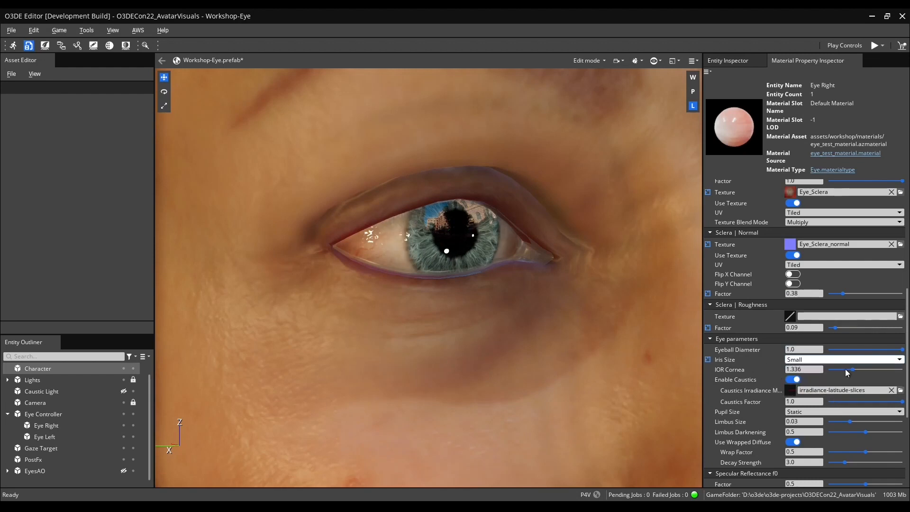
Set the IOR Cornea value to 1.2.
right_click_drag(517, 320, 547, 327)
right_click_drag(429, 277, 502, 265)
mouse_move(852, 372)
left_mouse_down()
mouse_move(832, 369)
mouse_move(873, 370)
mouse_move(811, 372)
mouse_move(843, 372)
left_mouse_up()
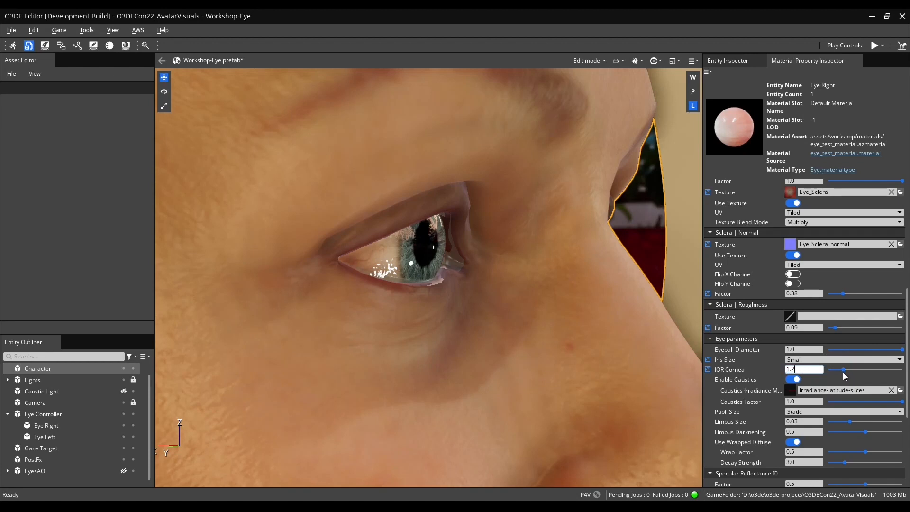
Toggle the Caustic Light entity and the Enable Caustics option off and back on to compare the caustics effect.
key("s")
right_click_drag(559, 227, 446, 213)
key("d")
key("w")
right_click_drag(697, 230, 670, 238)
key("d")
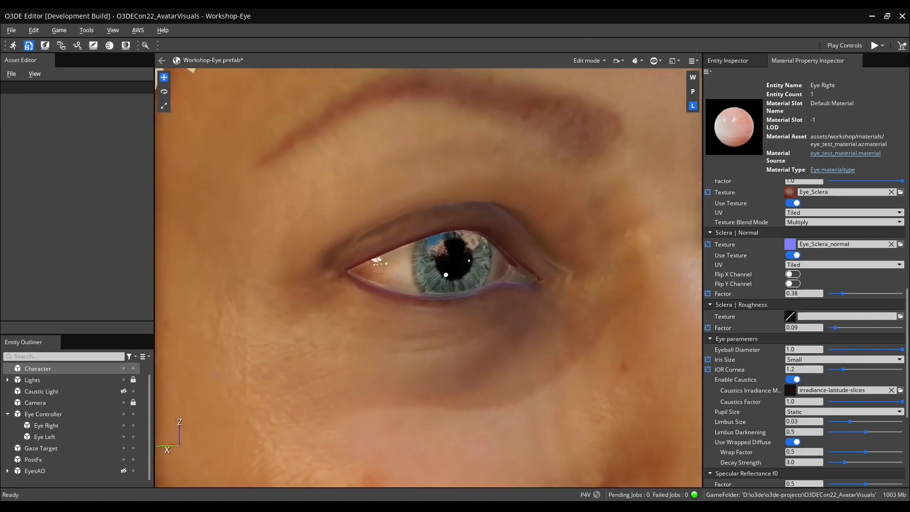
left_click(122, 391)
mouse_move(427, 346)
right_mouse_down()
mouse_move(406, 340)
mouse_move(416, 351)
right_mouse_up()
key("d")
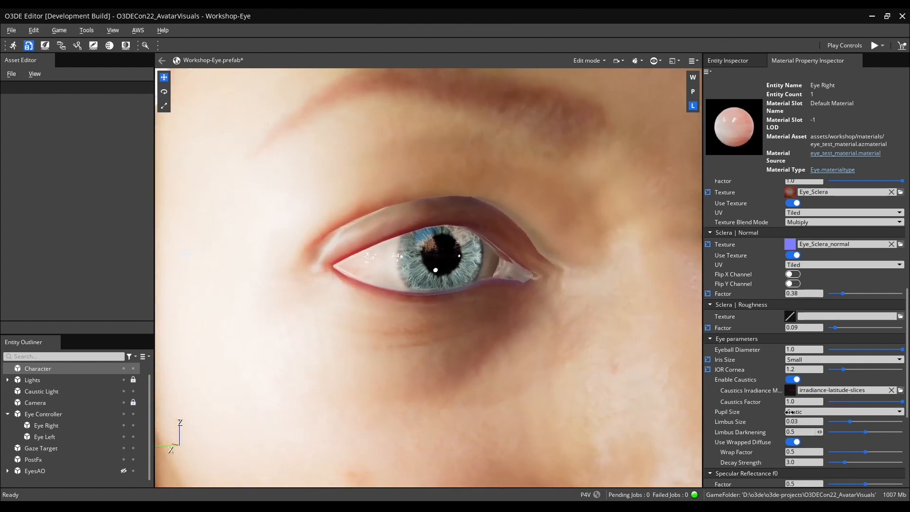
left_click(796, 380)
scroll(796, 382, "down", 1)
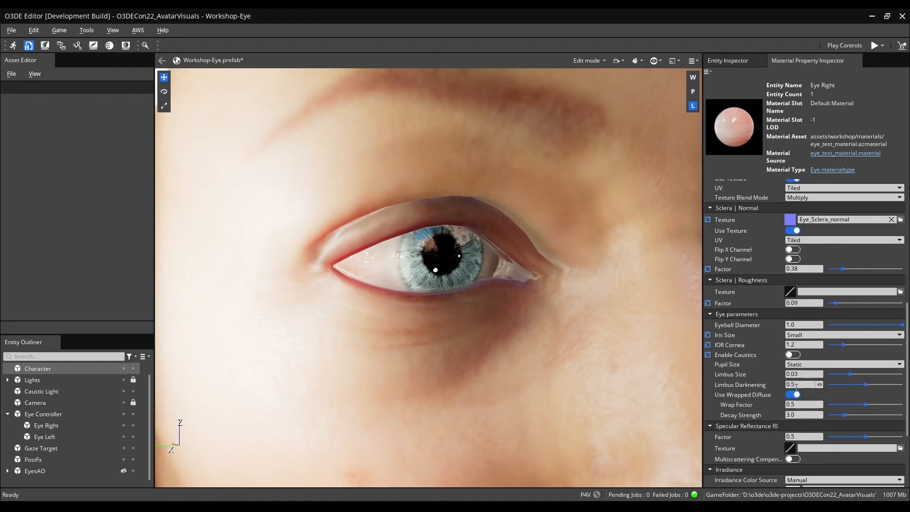
left_click(792, 356)
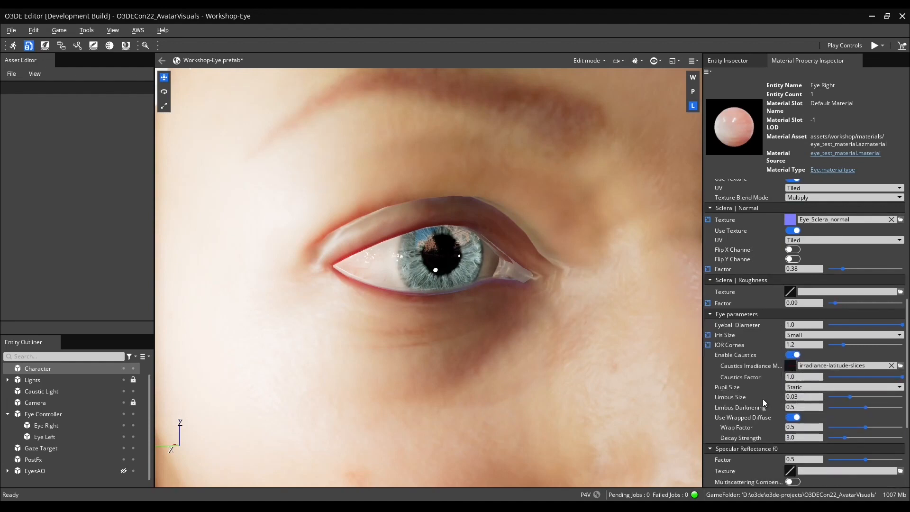
left_click(123, 391)
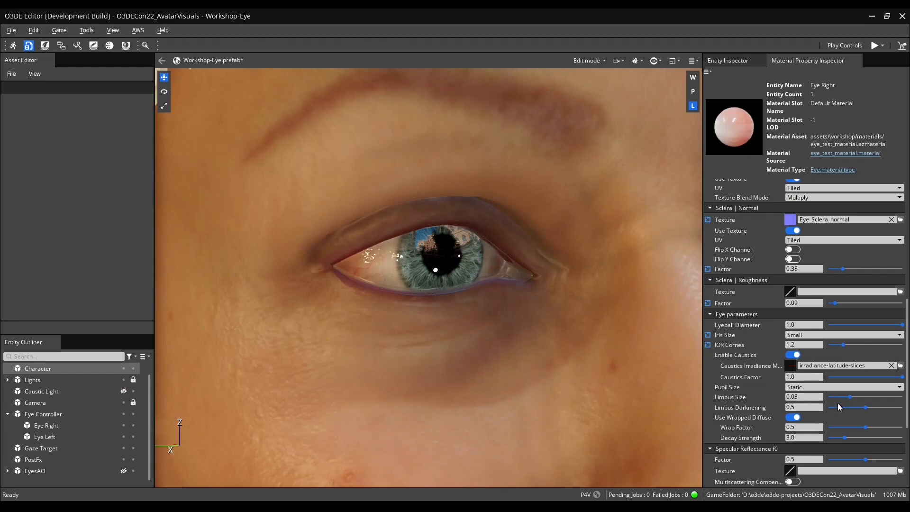
Switch Pupil Size to Dynamic and calibrate the Pupil Base Radius to about 0.093 using Calibrate Pupil Radius.
left_click(829, 386)
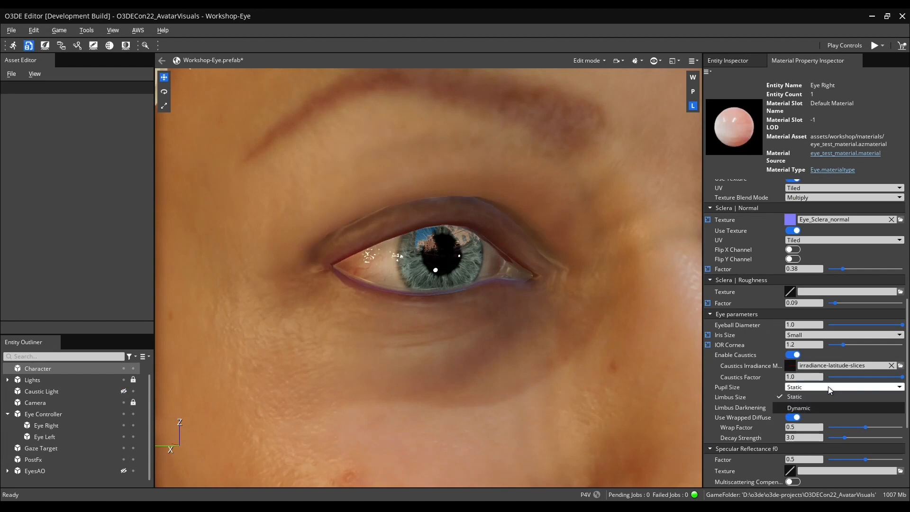
left_click(818, 408)
left_click(791, 397)
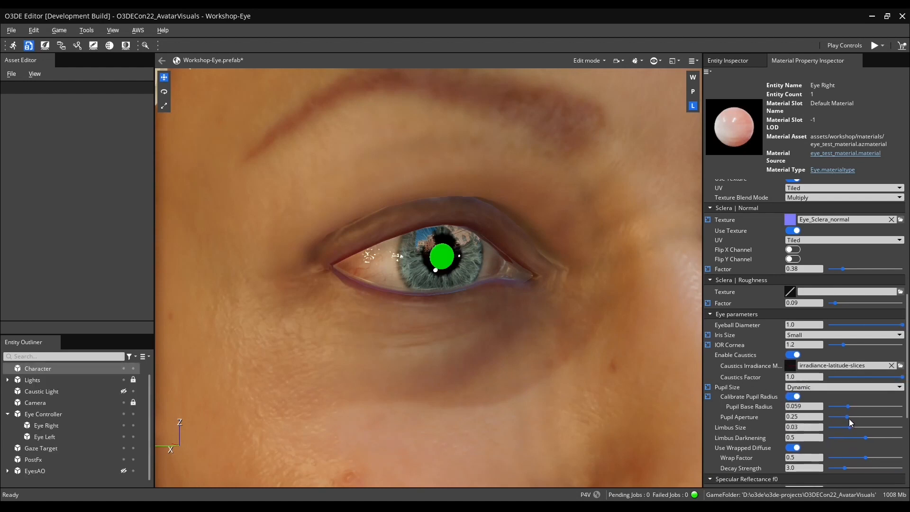
left_click_drag(849, 406, 862, 415)
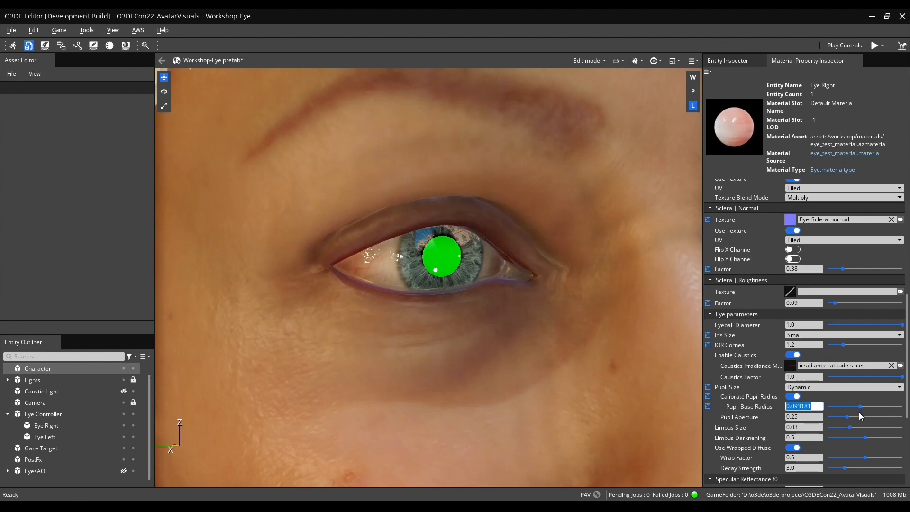
left_click(794, 397)
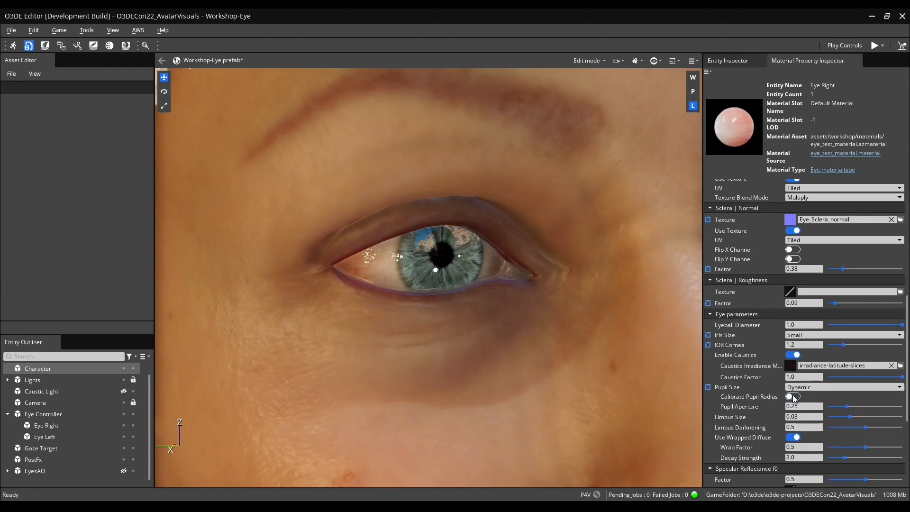
Set the Pupil Aperture to 0.36, the Limbus Size to 0.06 and the Limbus Darkening to 0.6.
mouse_move(845, 409)
left_mouse_down()
mouse_move(823, 407)
mouse_move(898, 401)
mouse_move(849, 401)
mouse_move(856, 404)
left_mouse_up()
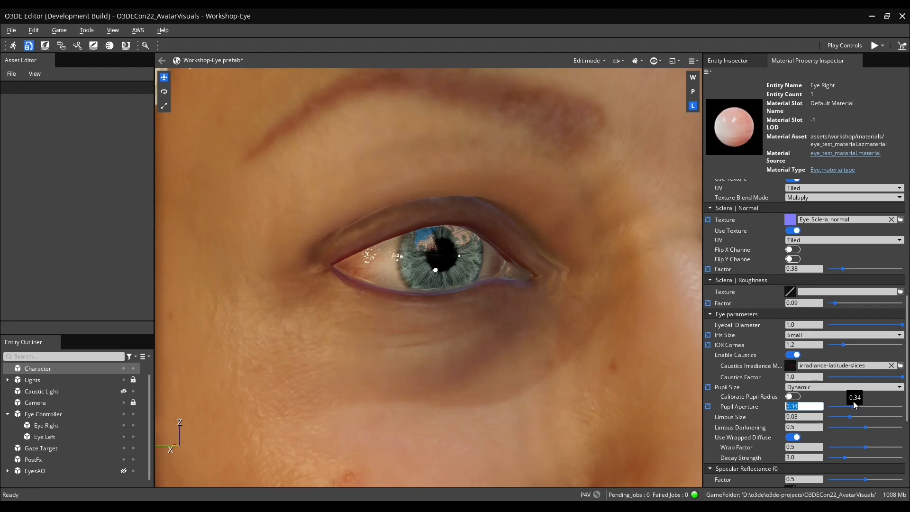
left_click_drag(856, 404, 857, 404)
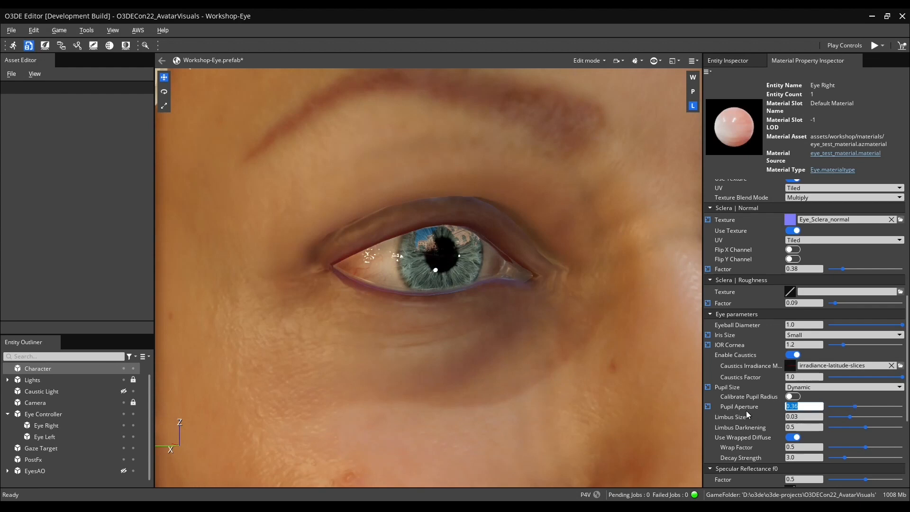
scroll(746, 416, "down", 1)
left_click_drag(852, 388, 874, 396)
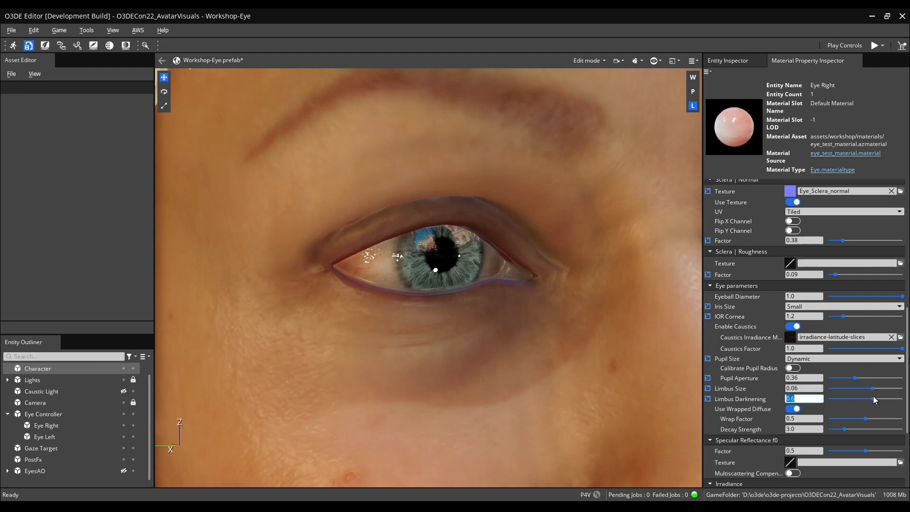
Toggle Use Wrapped Diffuse off and back on, and undo an accidental Decay Strength change.
left_click(794, 409)
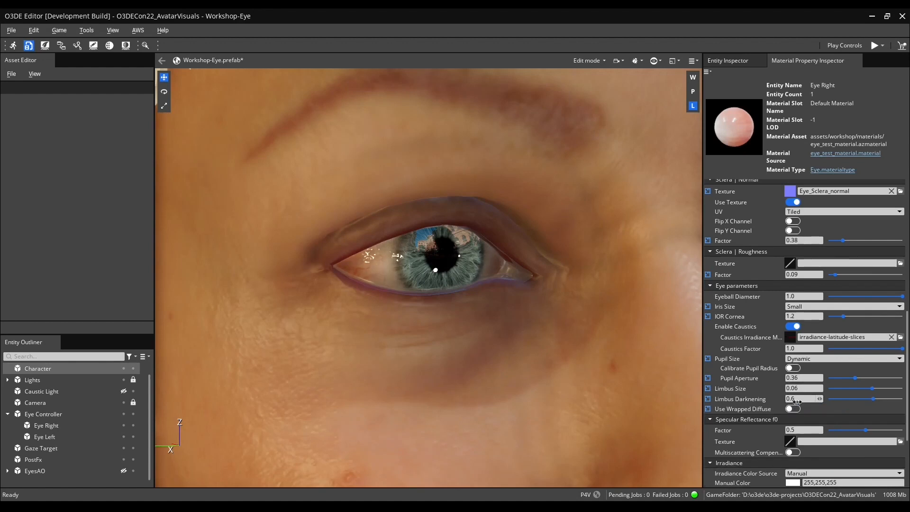
left_click(795, 409)
mouse_move(846, 428)
left_mouse_down()
mouse_move(828, 428)
mouse_move(860, 427)
mouse_move(846, 427)
left_mouse_up()
key("ctrl+z")
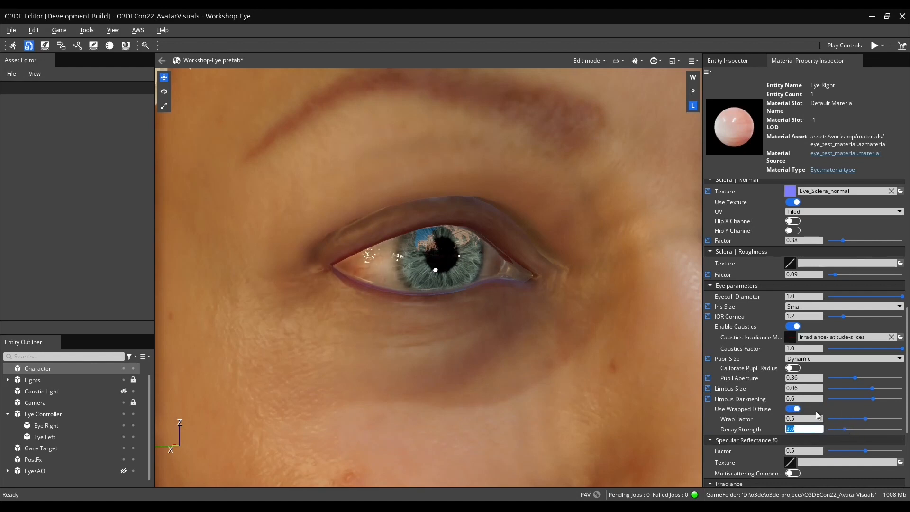
Set the Specular Reflectance f0 Factor to 0.17.
scroll(742, 390, "down", 2)
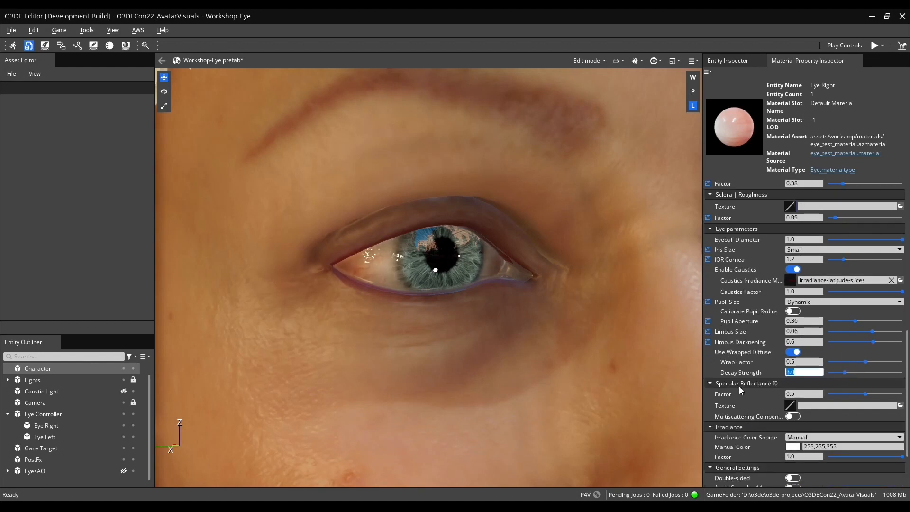
left_click_drag(864, 394, 840, 401)
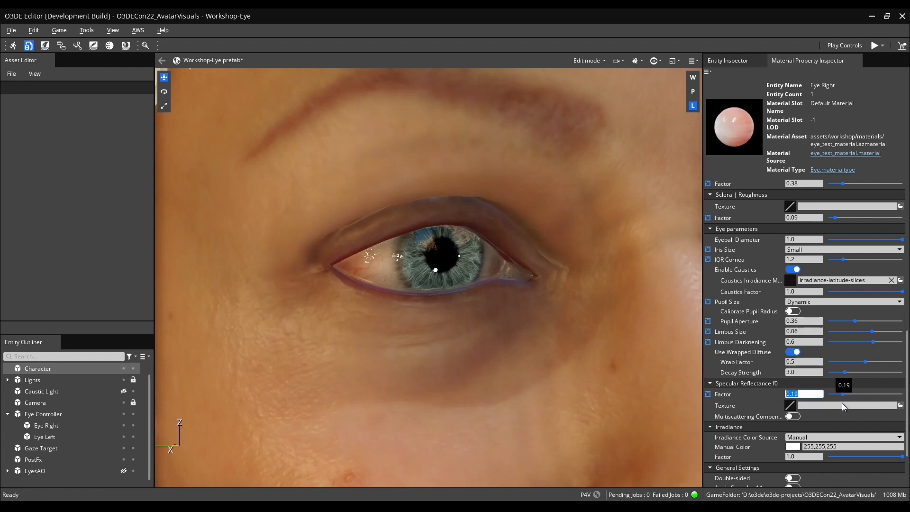
left_click_drag(842, 407, 841, 406)
left_click_drag(527, 326, 450, 321, "alt")
right_click_drag(451, 320, 430, 314)
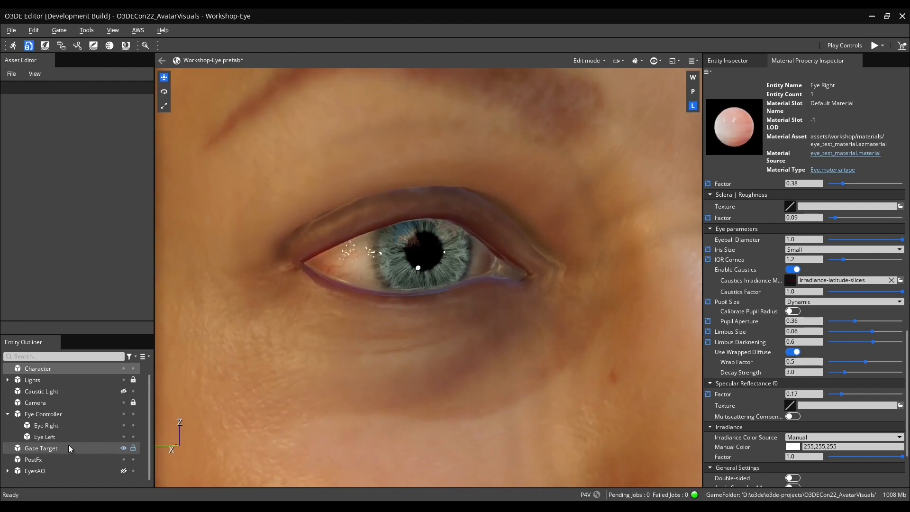
Toggle the EyesAO entity's visibility off and on to compare the eyes with and without it.
left_click(123, 471)
left_click(123, 470)
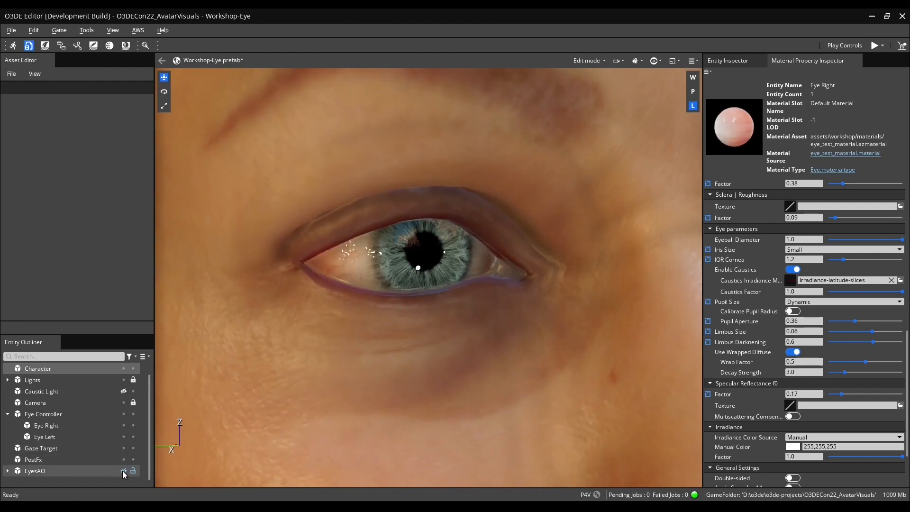
scroll(309, 392, "down", 5)
left_click(123, 471)
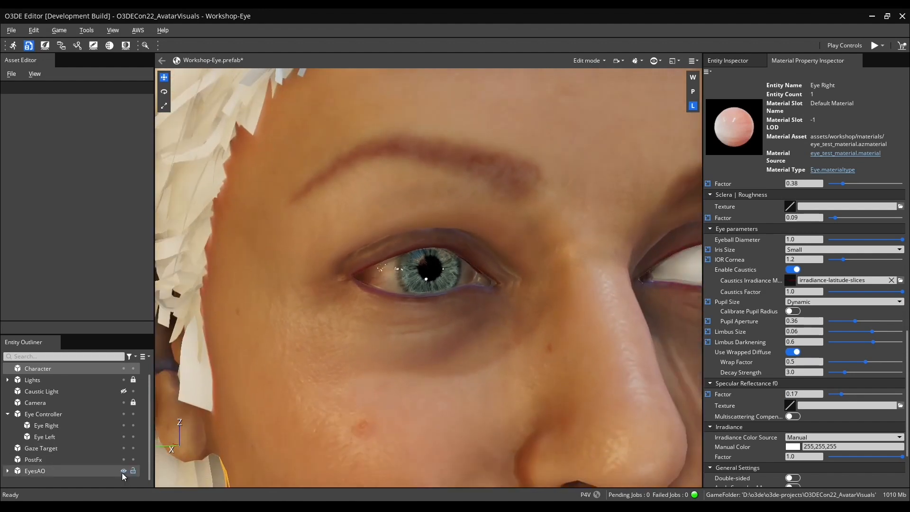
left_click(122, 473)
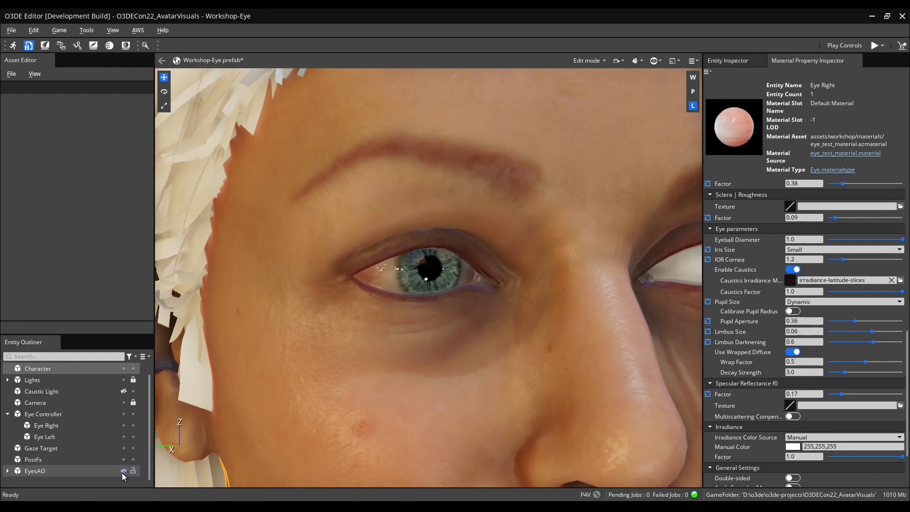
left_click(122, 472)
Select the Gaze Target sphere and move it beside the character's head.
double_click(47, 416)
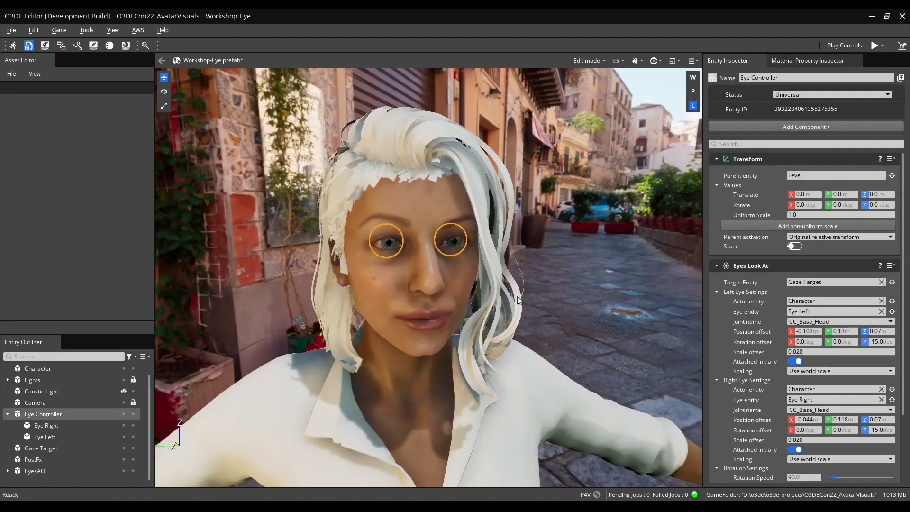
right_click_drag(601, 345, 681, 361)
key("s")
key("a")
right_click_drag(546, 342, 656, 362)
key("s")
left_click(555, 345)
right_click_drag(556, 346, 479, 355)
key("d")
left_click_drag(635, 441, 384, 345)
key("w")
right_click_drag(467, 303, 479, 322)
left_click_drag(491, 338, 594, 288)
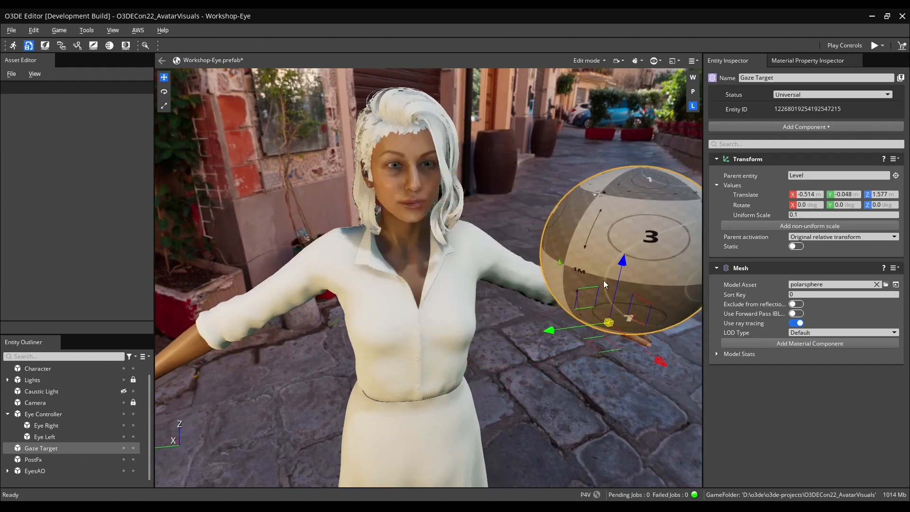
left_click_drag(609, 349, 588, 289)
right_click_drag(588, 288, 392, 264)
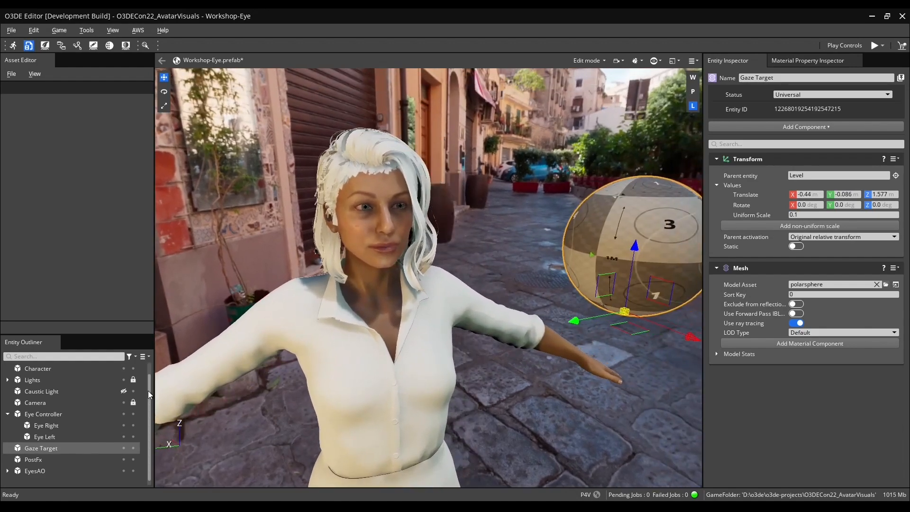
Inspect the Eye Controller's Eyes Look At settings, including the joint name list for the left eye.
left_click(85, 414)
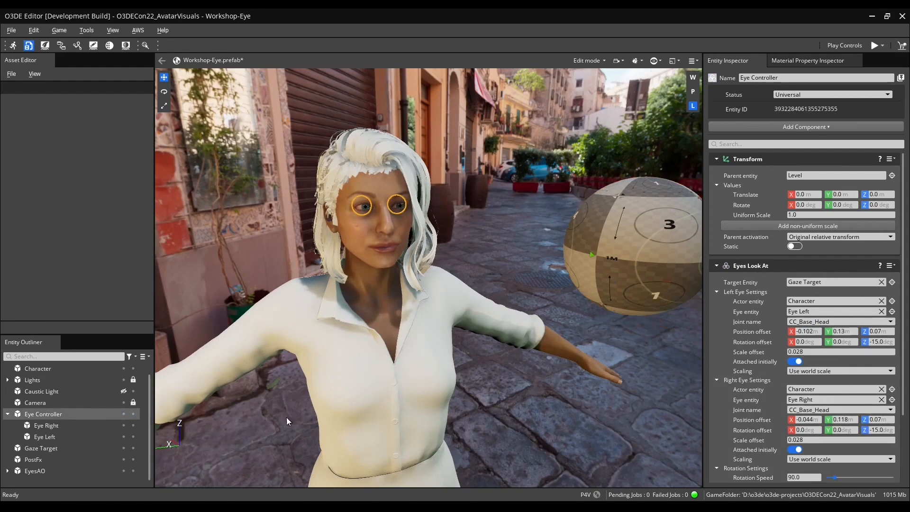
left_click(81, 447)
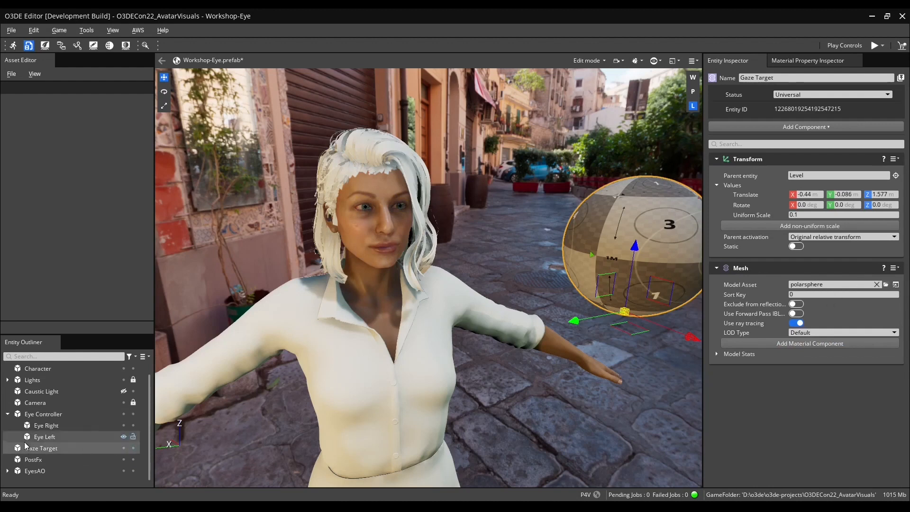
left_click(53, 412)
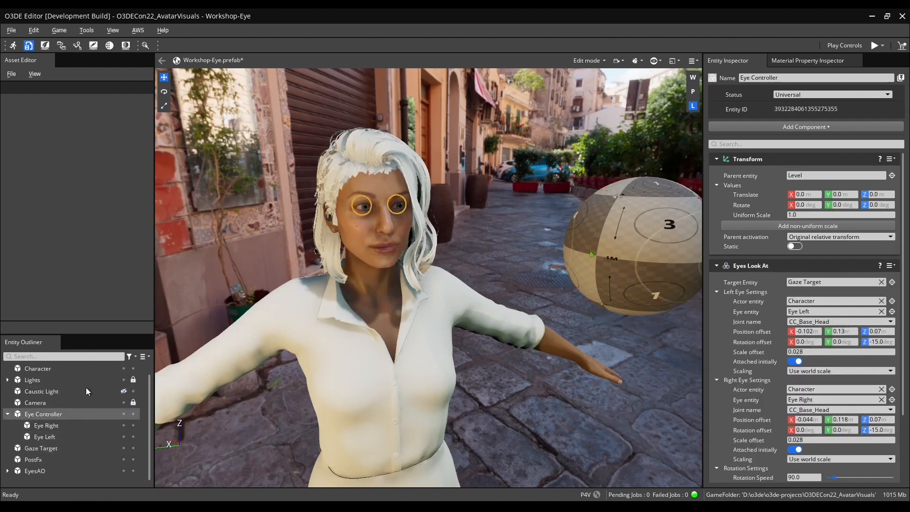
scroll(39, 394, "up", 1)
left_click_drag(40, 379, 757, 301)
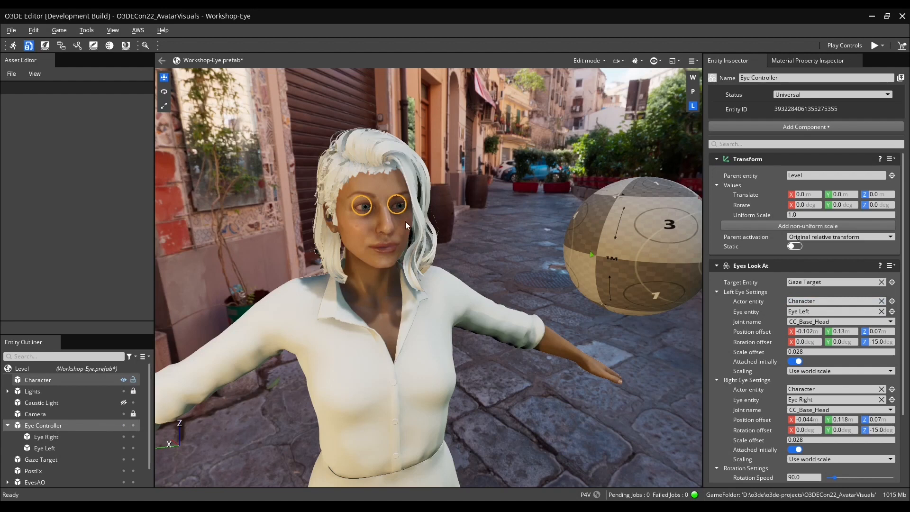
left_click(841, 322)
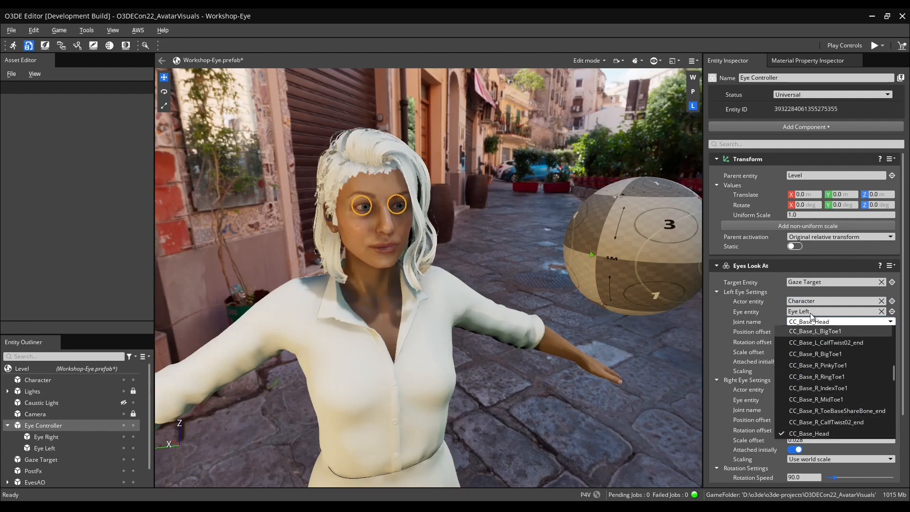
left_click(764, 312)
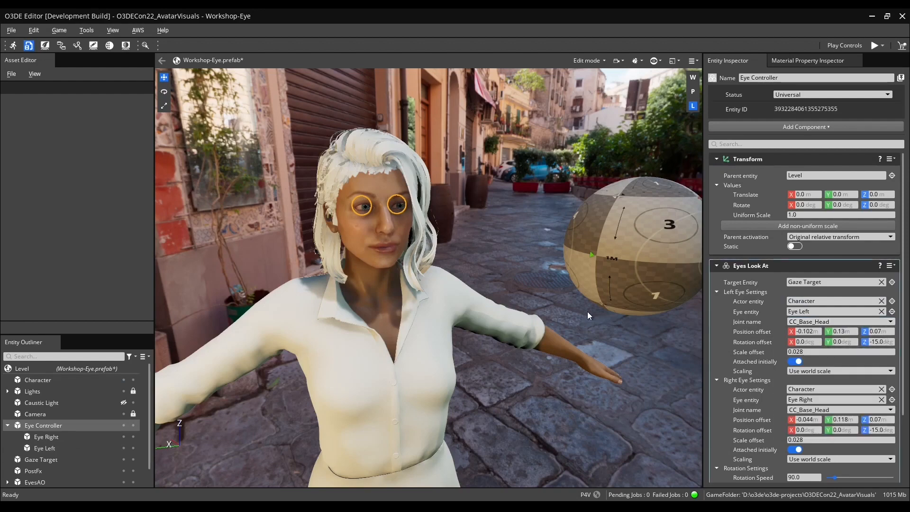
right_click_drag(563, 310, 506, 290)
key("w")
key("a")
key("w")
left_click(830, 332)
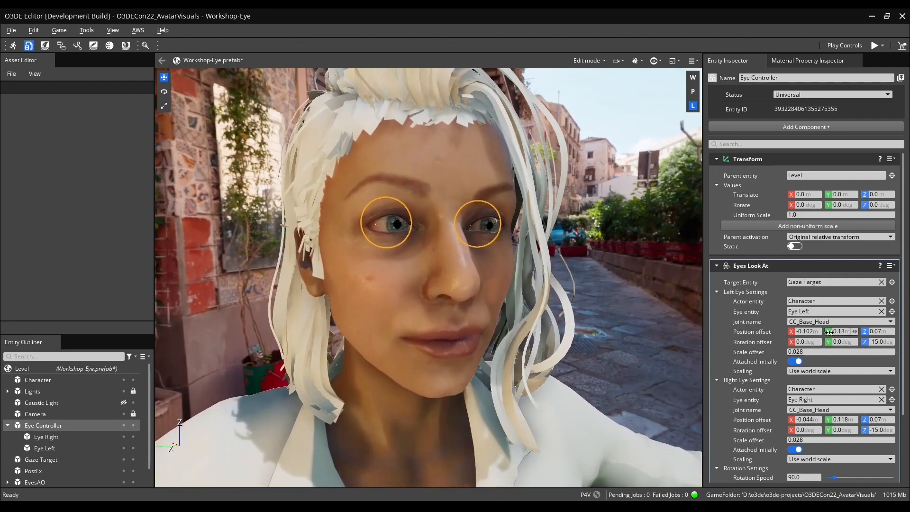
key("s")
right_click_drag(553, 308, 551, 332)
left_click(557, 320)
left_click(67, 414)
key("w")
key("s")
left_click(551, 332)
key("ctrl+z")
key("ctrl+z")
Select the Eye Controller and collapse the Left and Right Eye Settings groups of its Eyes Look At component.
left_click(77, 416)
left_click(97, 451)
left_click(98, 416)
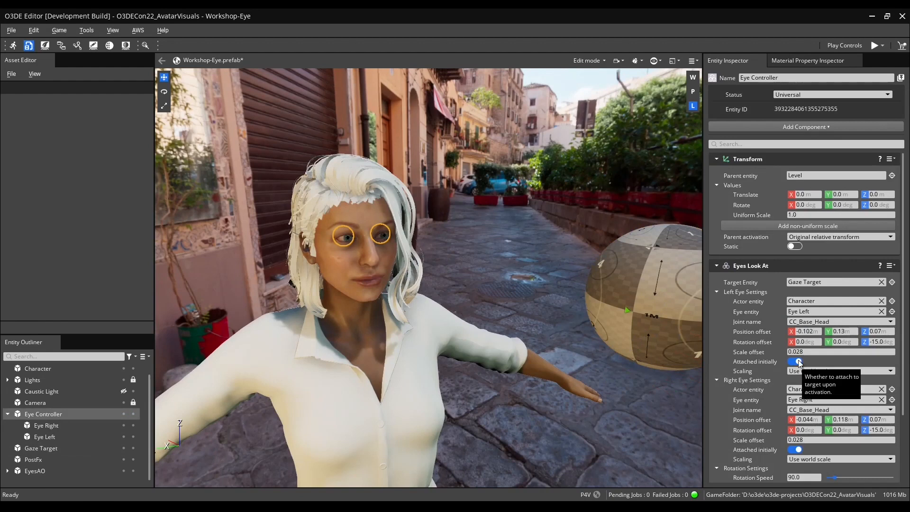
scroll(809, 471, "down", 2)
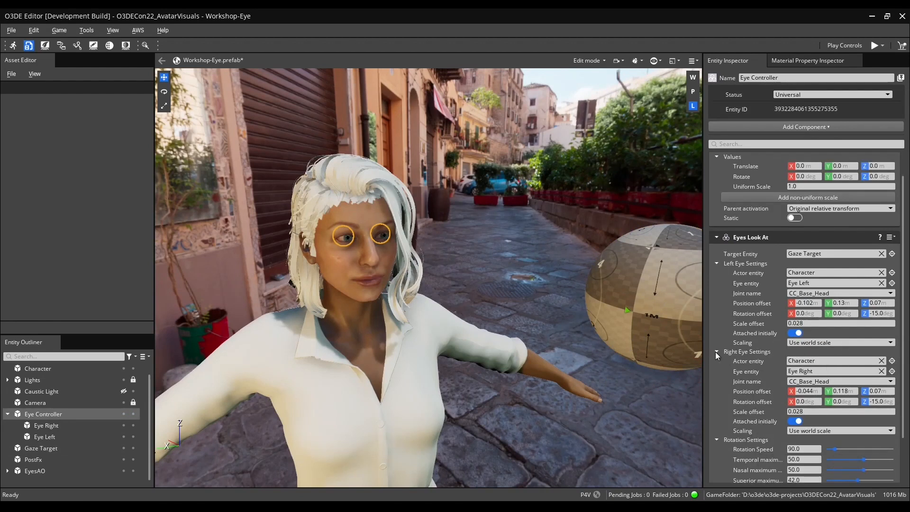
left_click(716, 352)
left_click(717, 291)
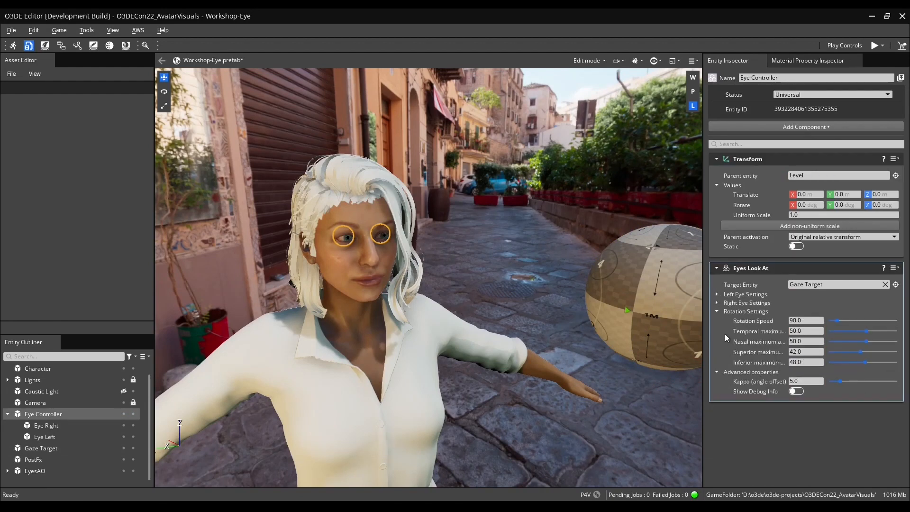
Enable Show Debug Info on the Eyes Look At component.
right_click_drag(551, 354, 546, 351)
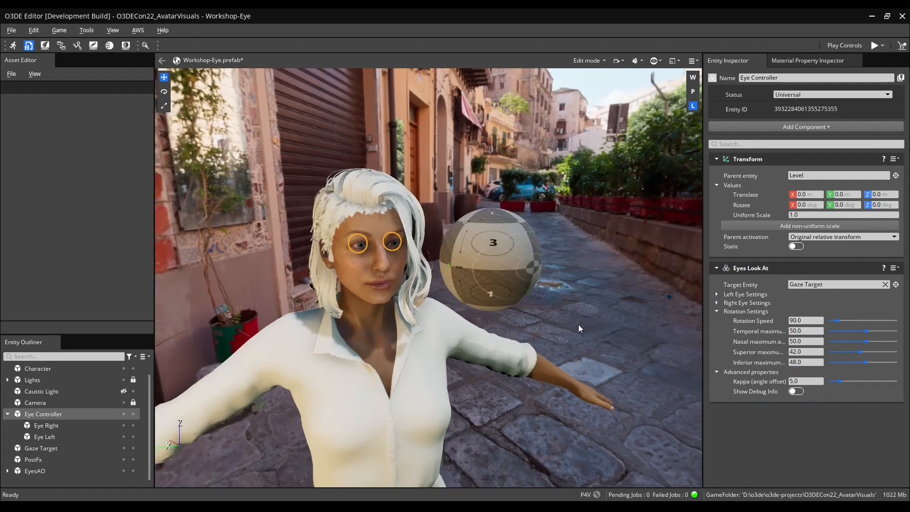
left_click(795, 391)
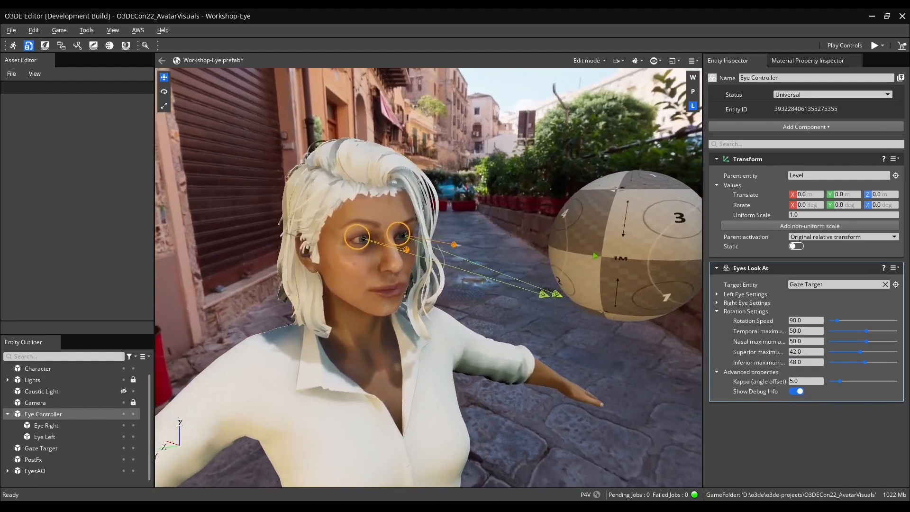
right_click_drag(619, 313, 614, 313)
Expand the Right Eye Settings and set the right eye's Z rotation offset to -15 degrees.
left_click(718, 303)
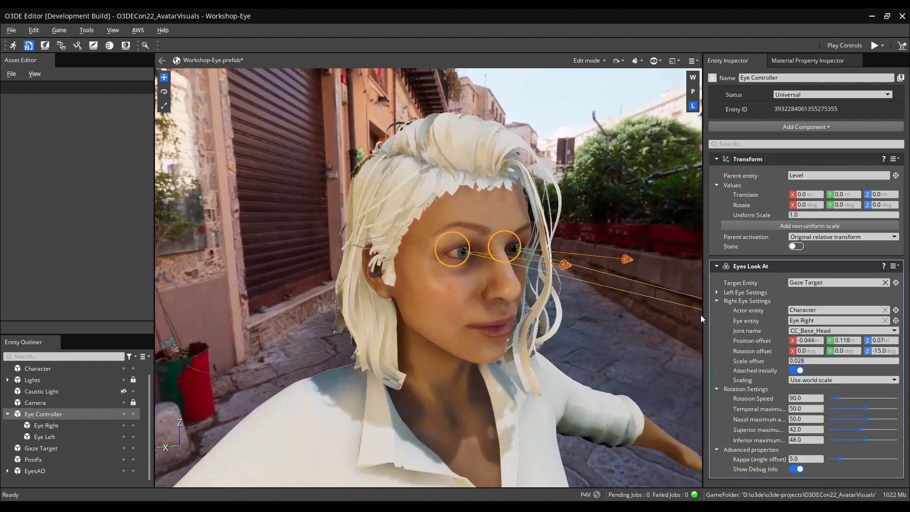
right_click_drag(639, 320, 633, 320)
left_click_drag(871, 350, 849, 350)
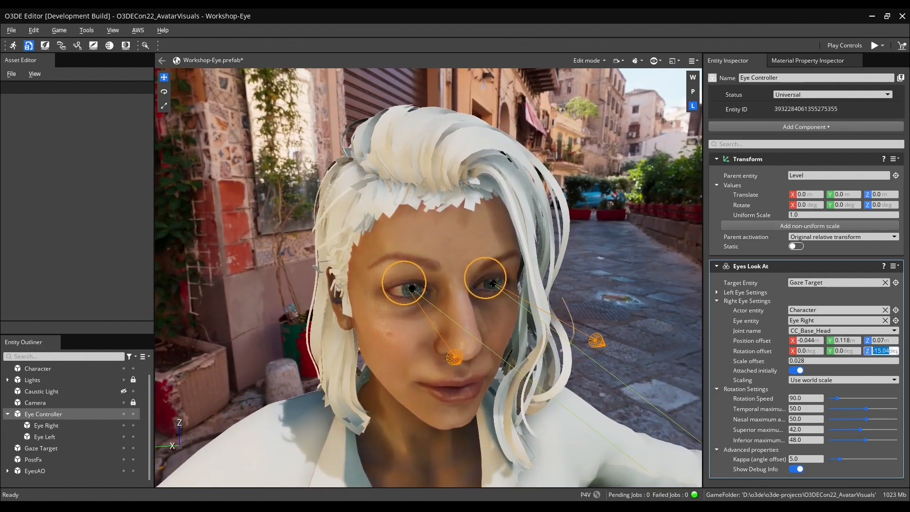
type("1")
key("Return")
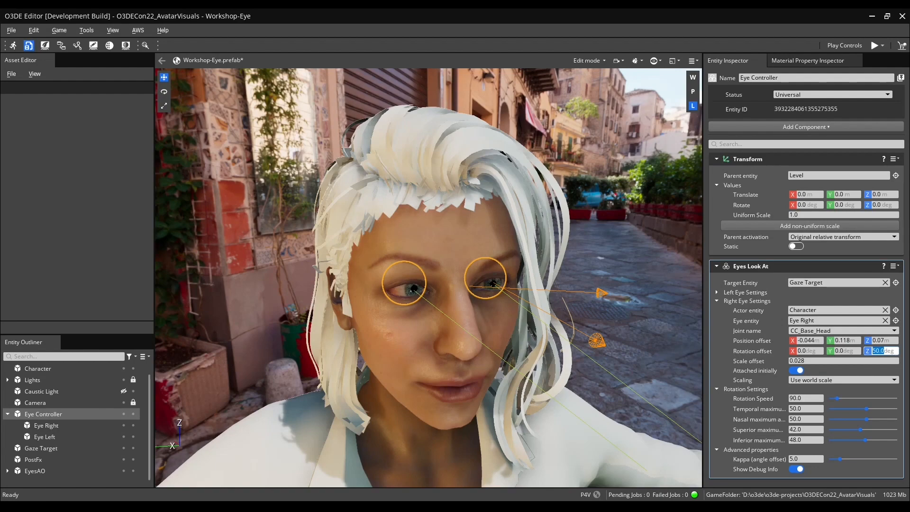
type("-15")
key("Return")
Set the Kappa (angle offset) to about 14.7 and check the eyes' gaze toward the target.
right_click_drag(616, 351, 598, 341)
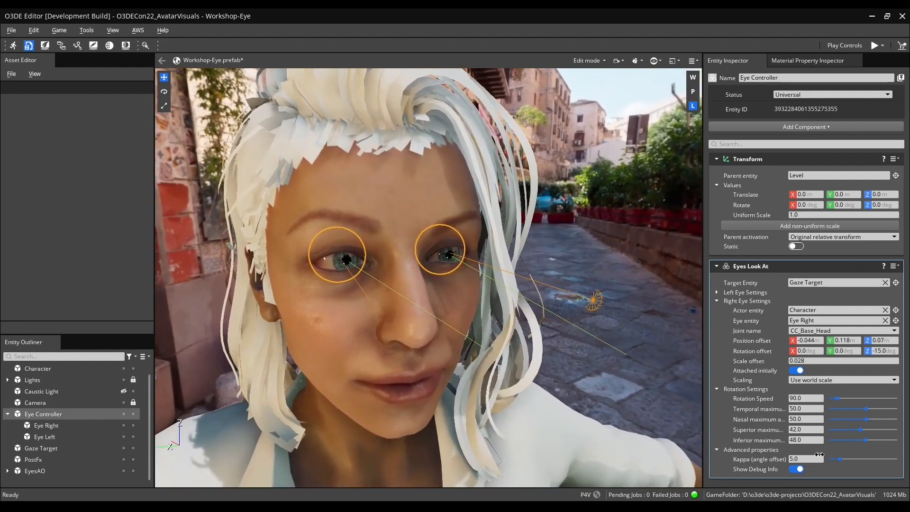
left_click_drag(842, 460, 862, 467)
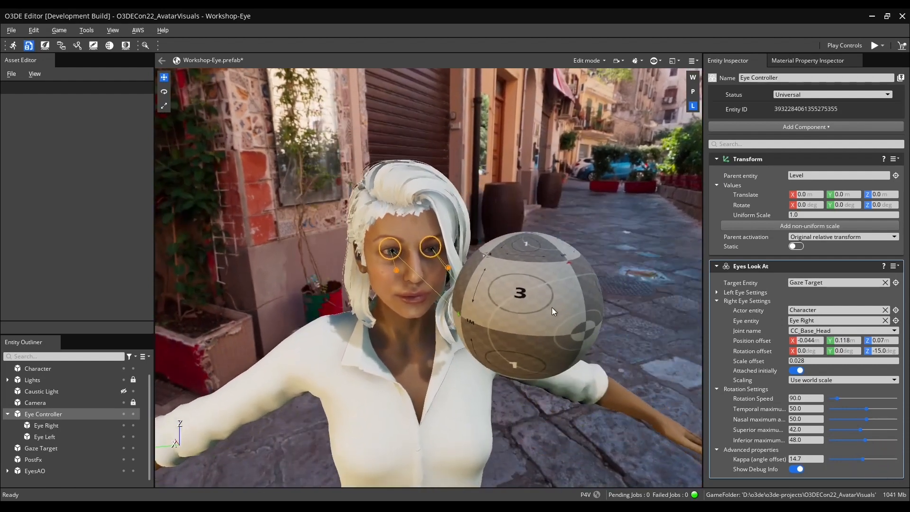
left_click(552, 307)
left_click_drag(508, 393, 560, 340)
key("w")
right_click_drag(485, 335, 474, 318)
key("w")
key("s")
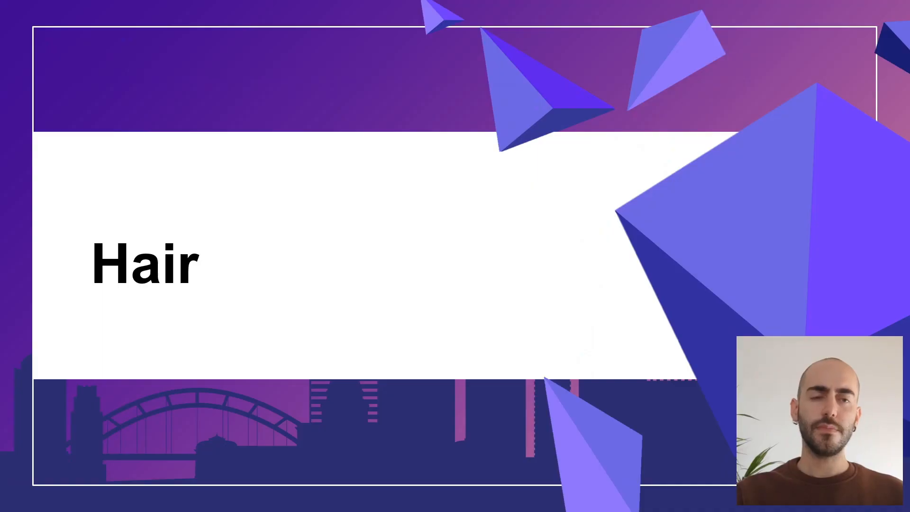
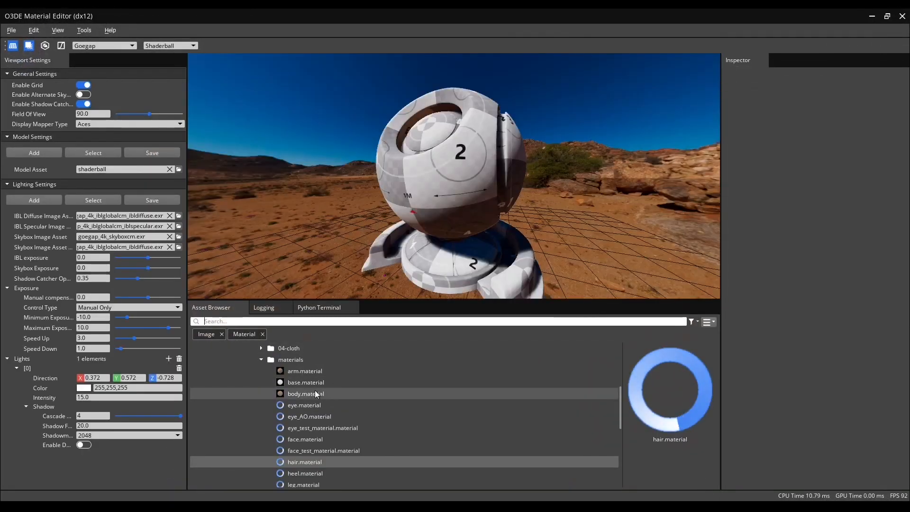
Create a new Hair-type material named hair_test_material in the Workshop materials folder.
right_click(298, 358)
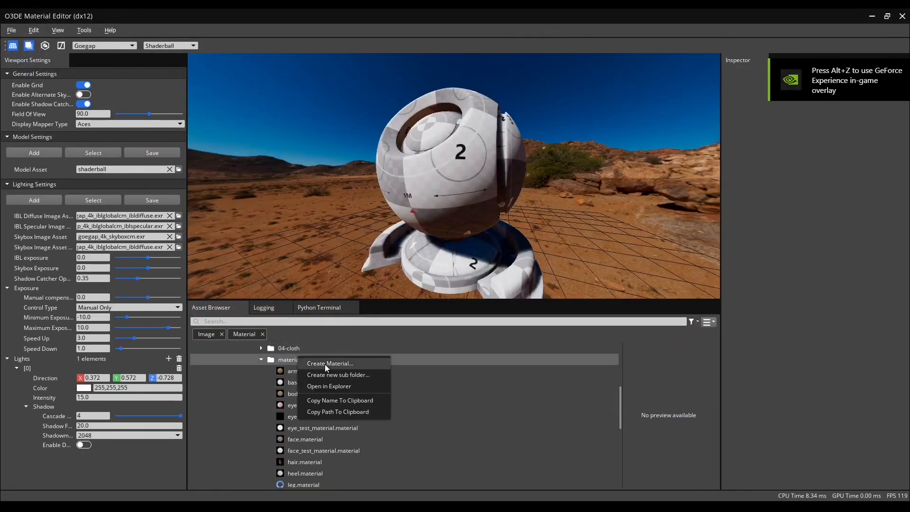
left_click(340, 361)
left_click(375, 250)
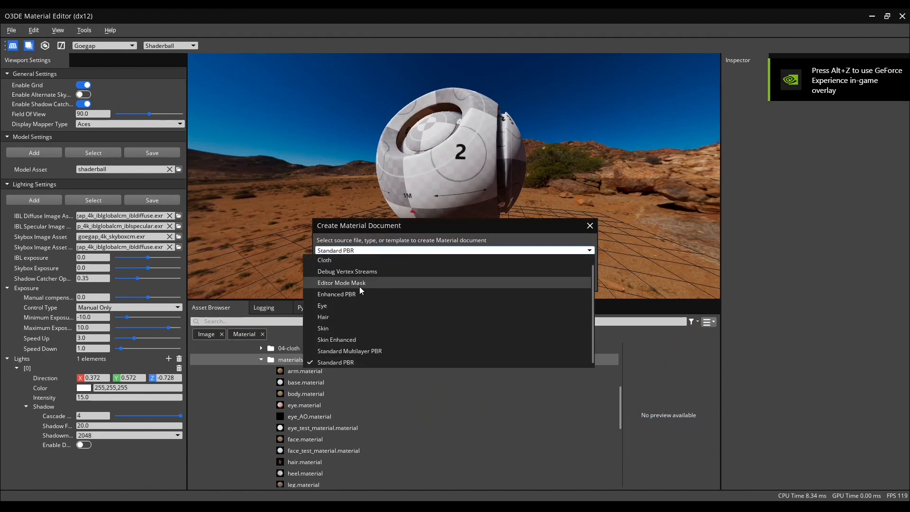
left_click(334, 315)
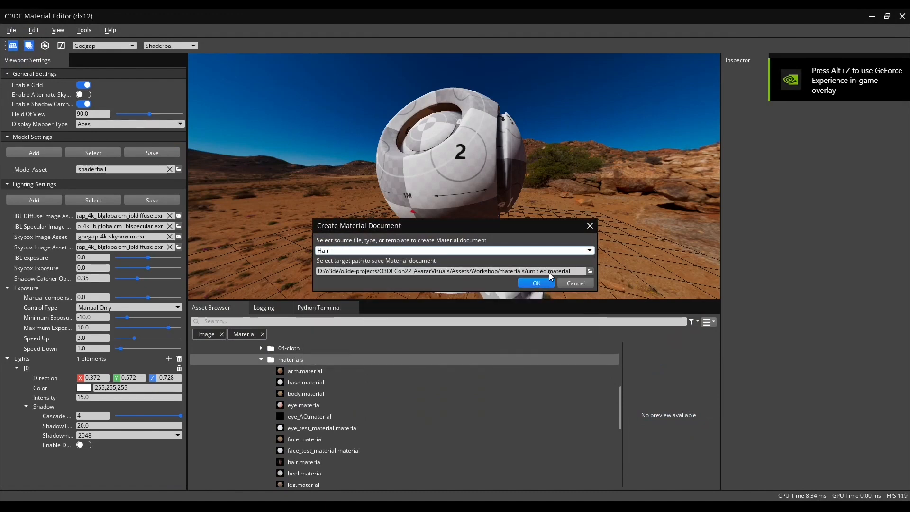
left_click(590, 272)
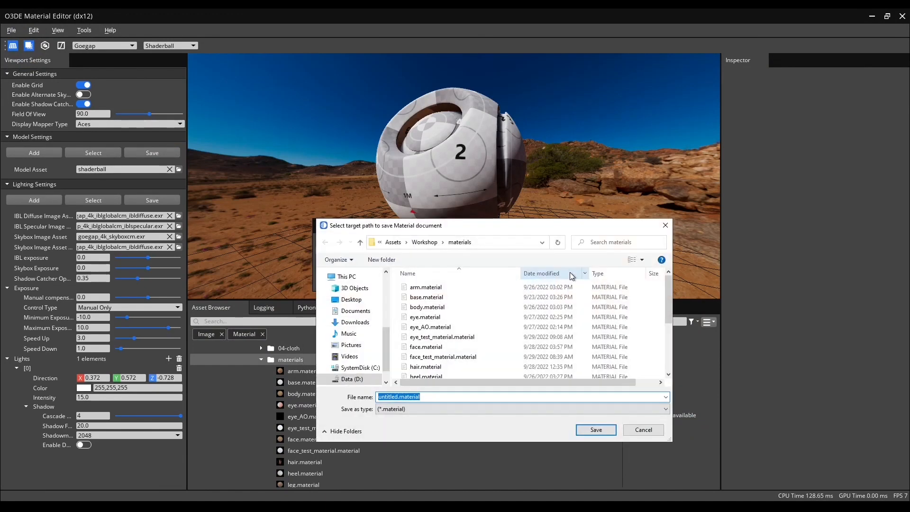
type("hair_test_material")
key("Return")
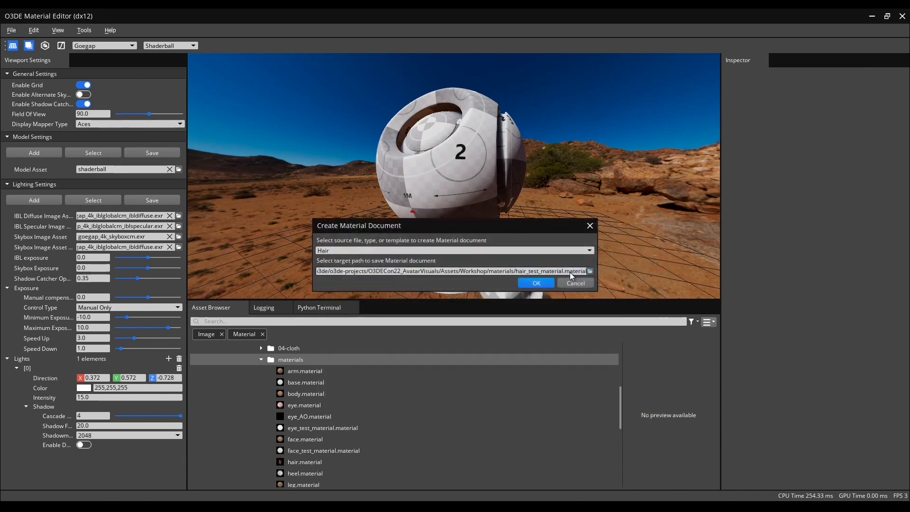
left_click(537, 287)
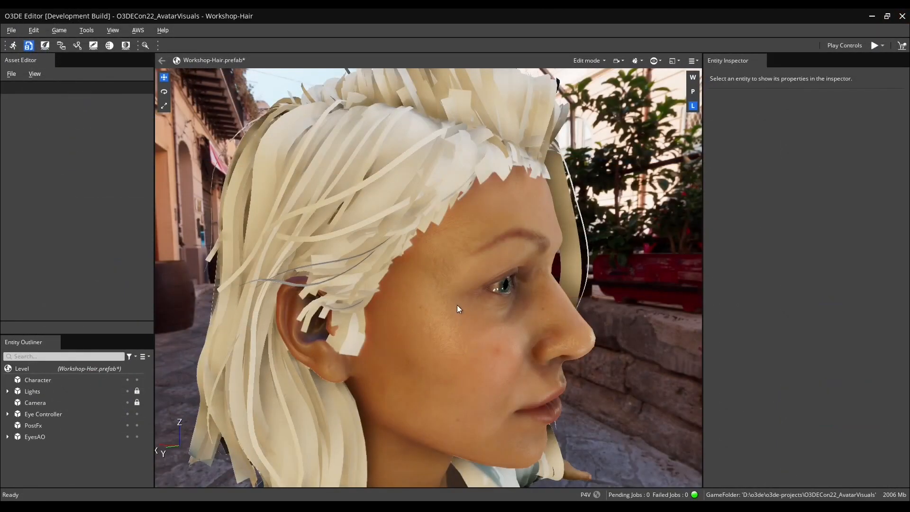
Assign hair_test_material to the character's Hair_Transparency material slot.
left_click(457, 306)
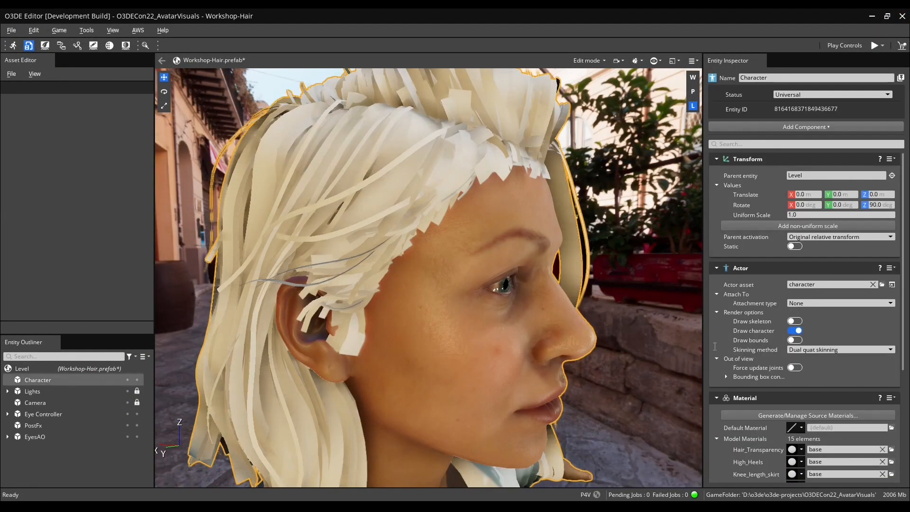
left_click(892, 450)
type("hair")
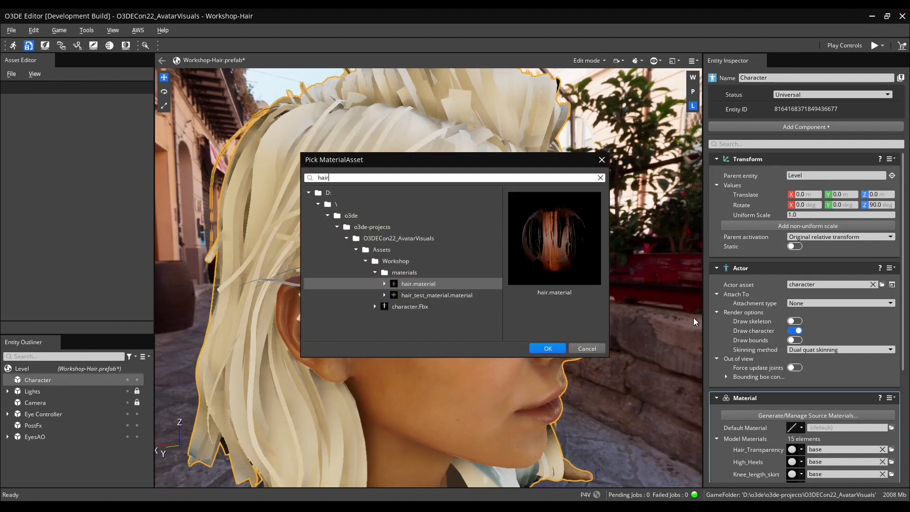
double_click(432, 295)
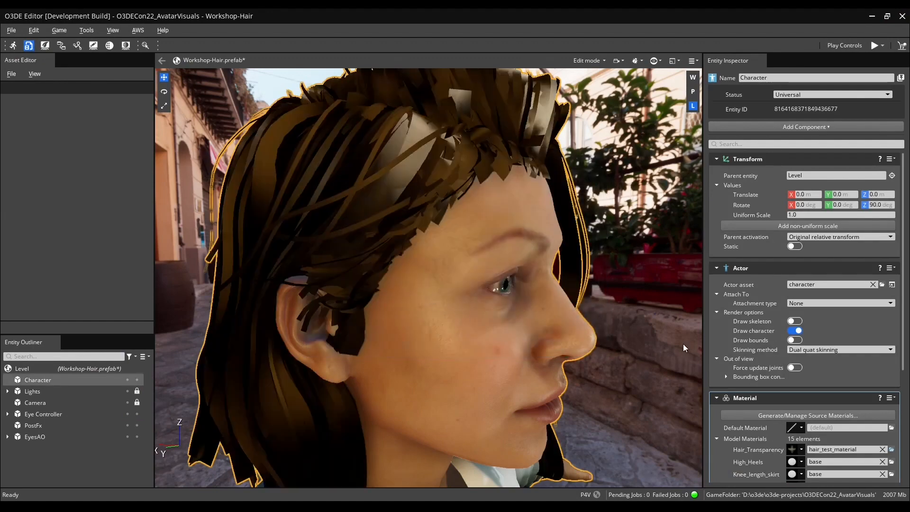
left_click_drag(633, 307, 624, 292, "alt")
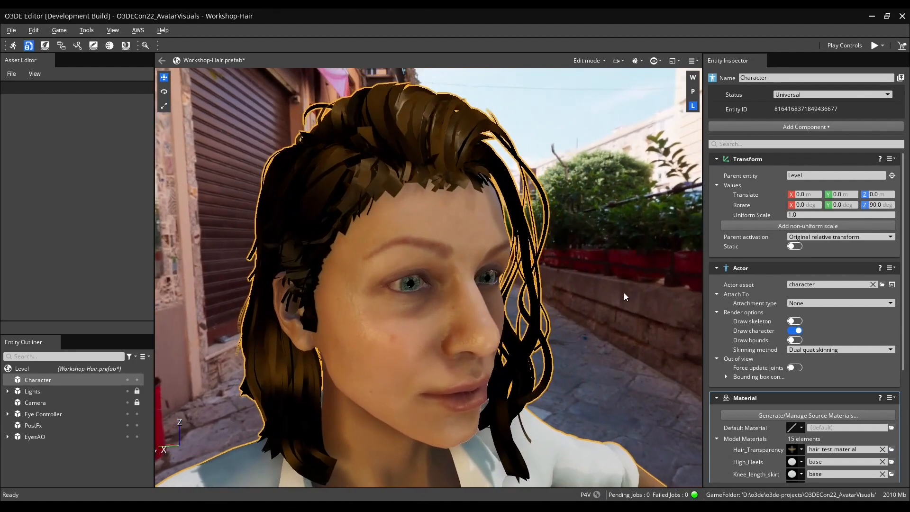
Open the Hair_Transparency slot's material instance properties and dock the inspector beside the Entity Inspector.
left_click(792, 453)
left_click(802, 398)
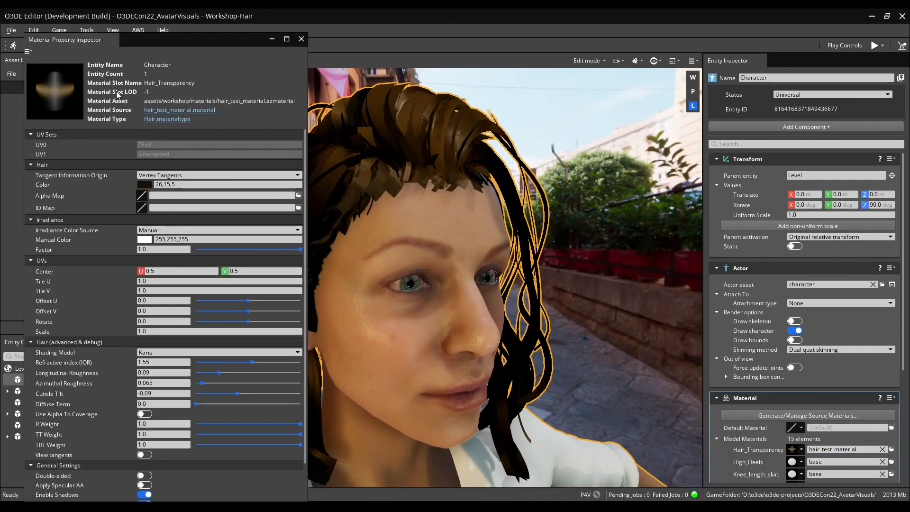
left_click_drag(84, 45, 794, 275)
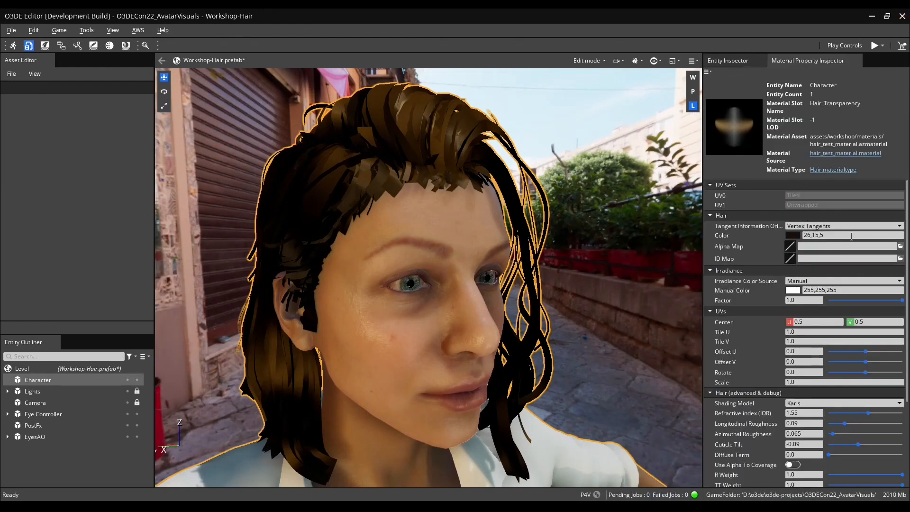
Turn on View tangents in the hair material's advanced debug settings.
left_click(598, 195)
right_click_drag(616, 271, 600, 285)
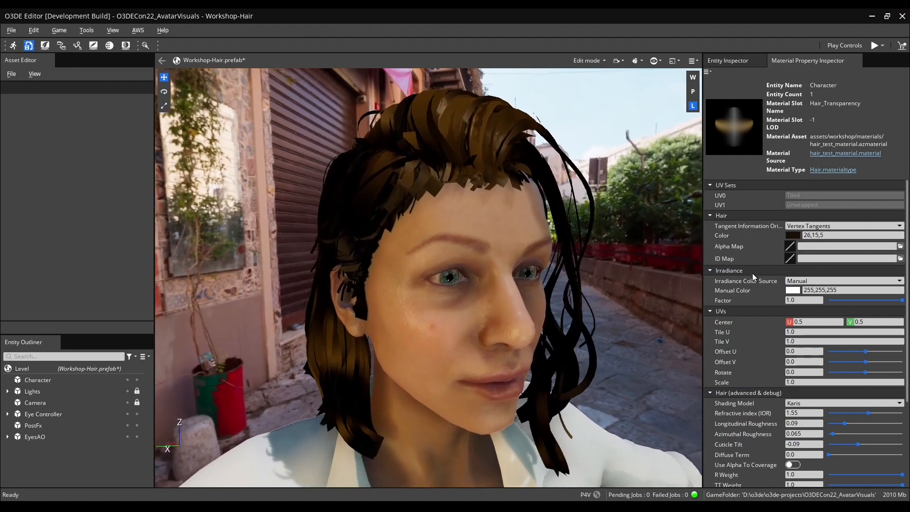
scroll(742, 286, "down", 3)
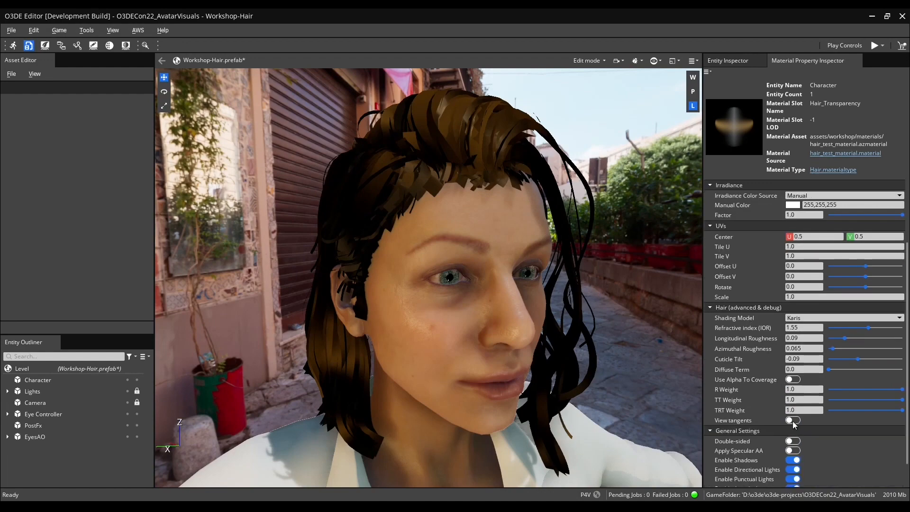
left_click(793, 421)
right_click_drag(609, 310, 601, 318)
Set the Tangent Information Origin to Vertex Bitangents and turn View tangents back off.
scroll(742, 311, "up", 3)
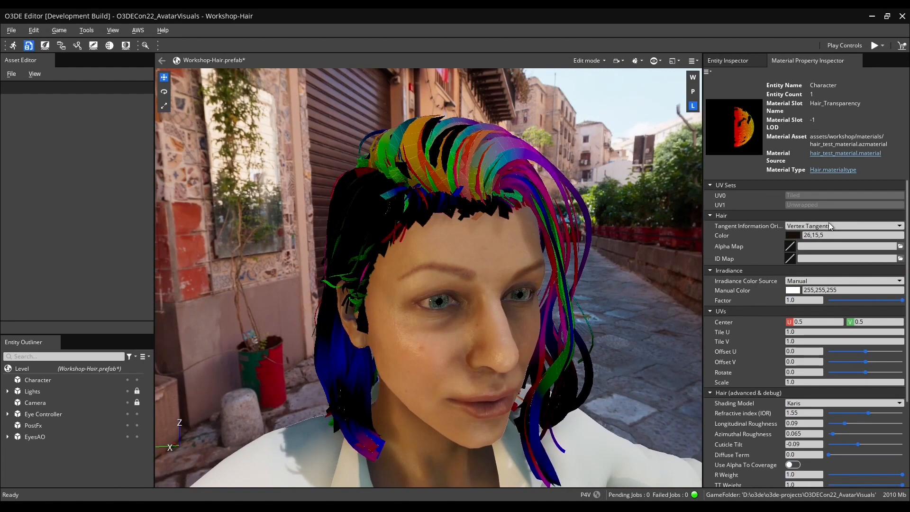
left_click(801, 226)
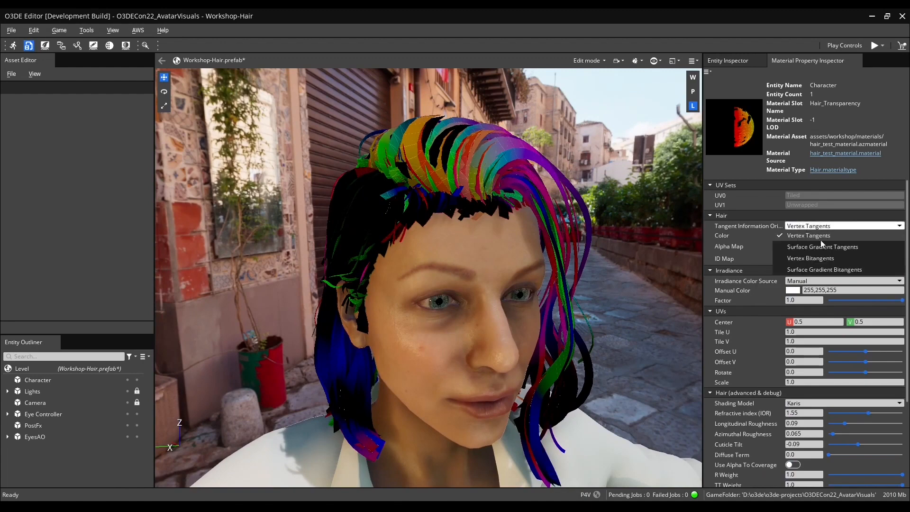
left_click(845, 261)
mouse_move(607, 294)
right_mouse_down()
mouse_move(654, 284)
mouse_move(595, 291)
right_mouse_up()
key("q")
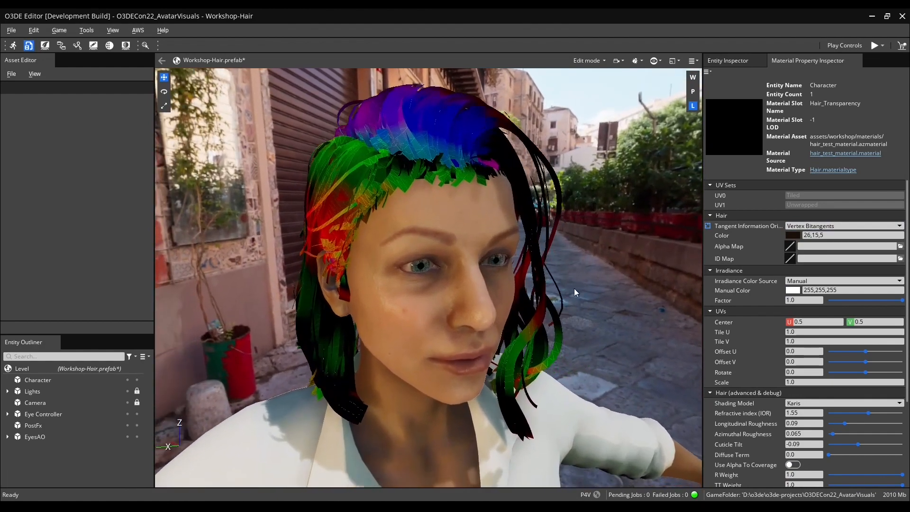
scroll(751, 435, "down", 3)
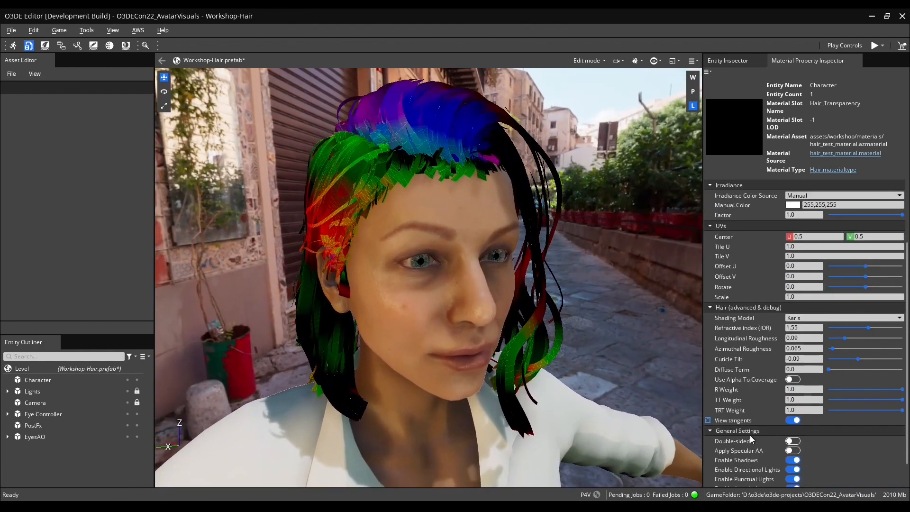
left_click(792, 420)
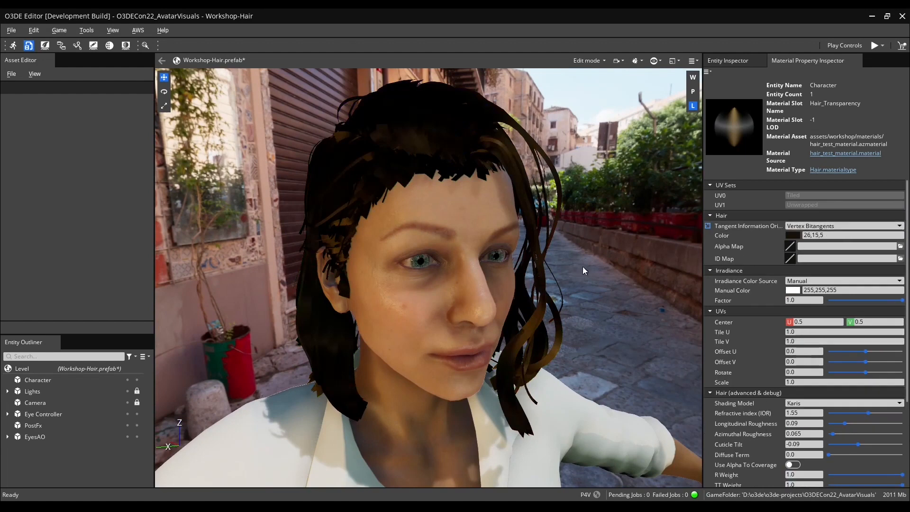
Set the hair Alpha Map to the Hair_Transparency_Opacity texture.
left_click(901, 246)
type("hair")
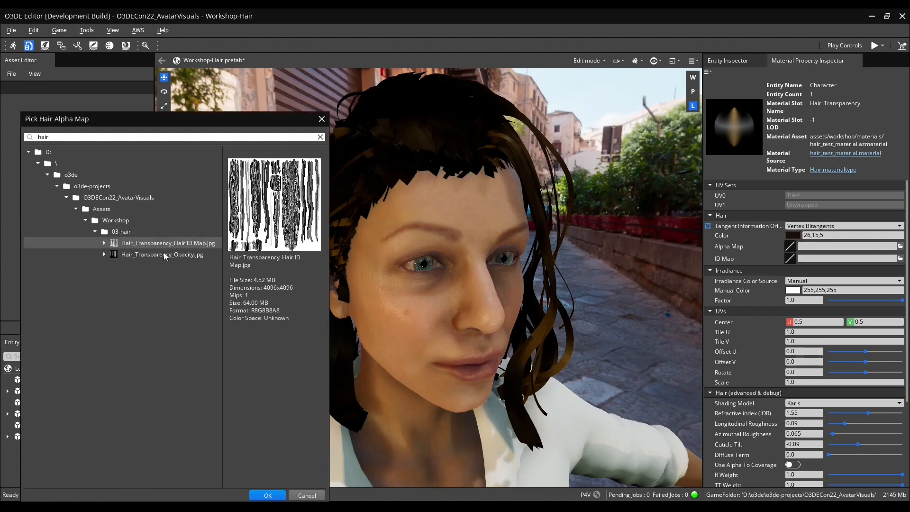
double_click(163, 255)
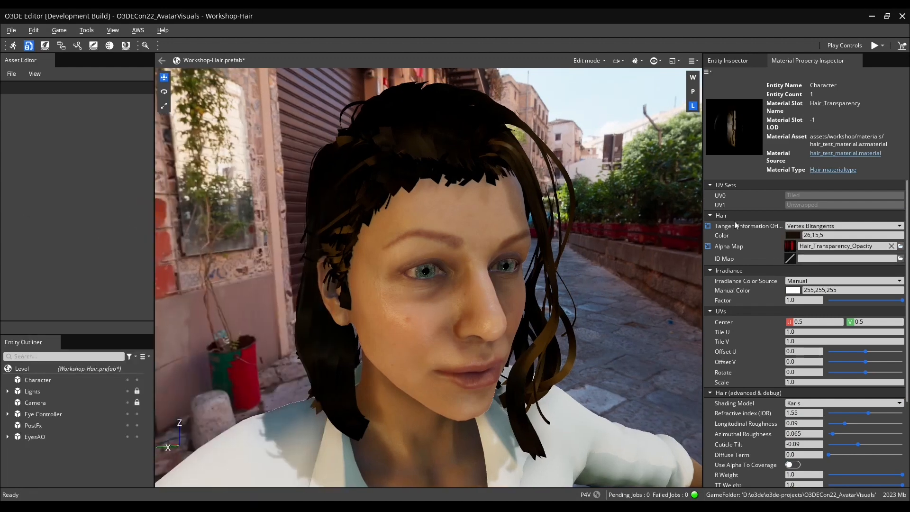
Reopen the Hair_Transparency material instance inspector for the character and dock it again.
left_click(857, 60)
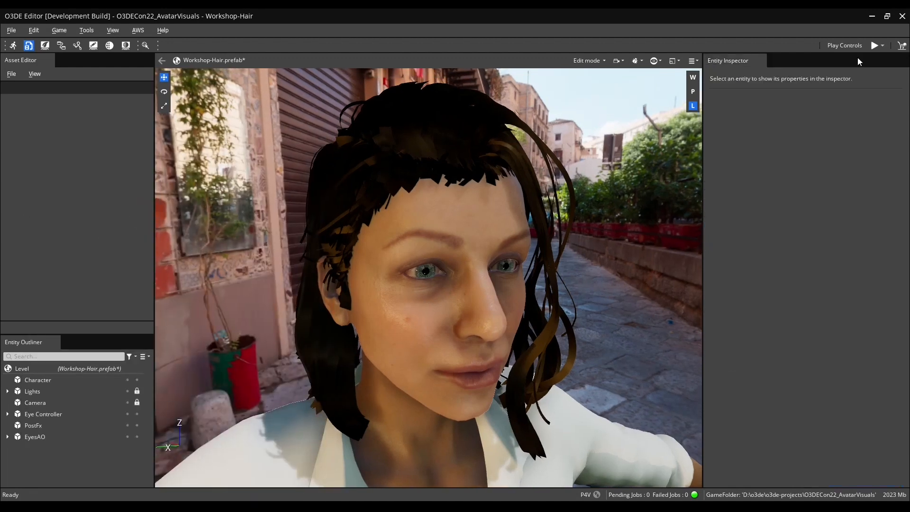
left_click(471, 182)
left_click(791, 449)
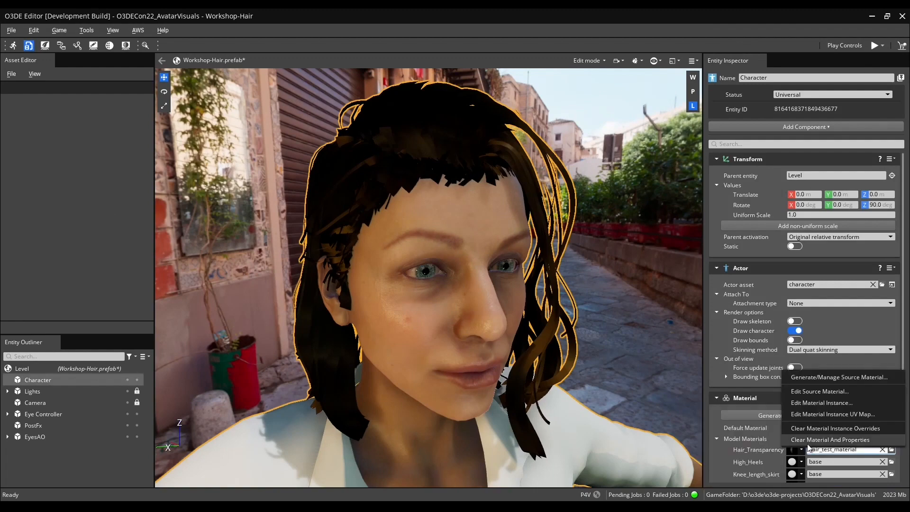
left_click(818, 402)
left_click_drag(100, 56, 806, 276)
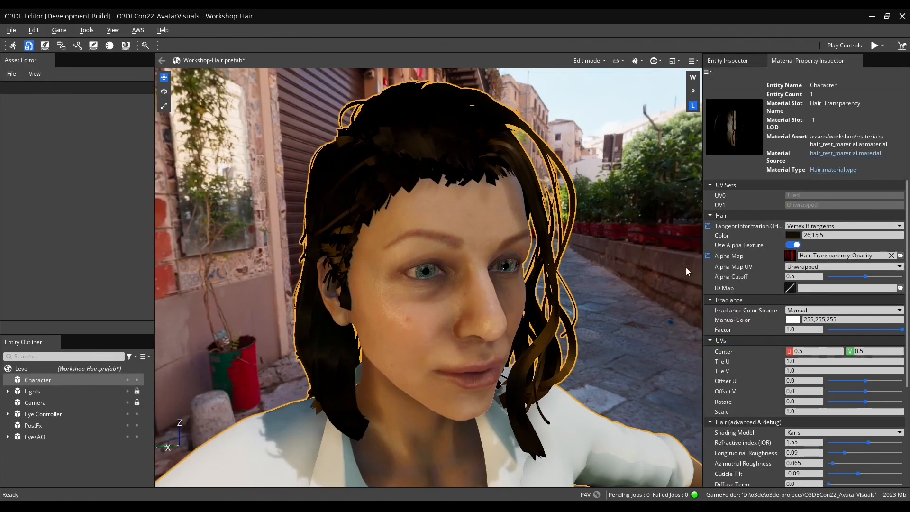
Enable Double-sided in the hair material's general settings.
key("Escape")
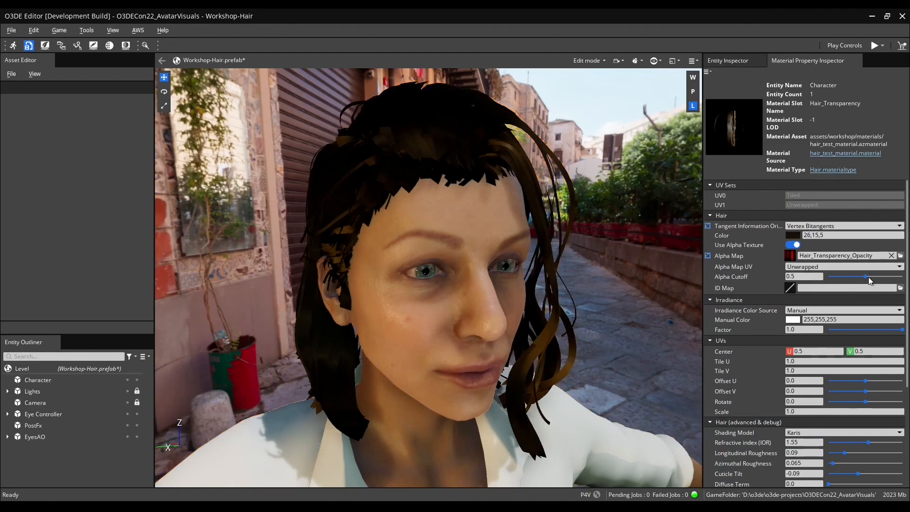
left_click_drag(870, 277, 874, 277)
scroll(740, 332, "down", 5)
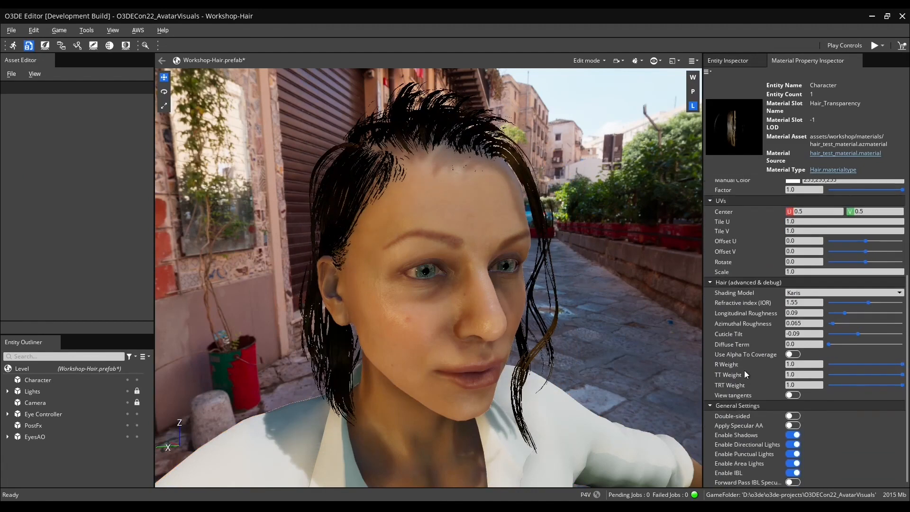
left_click(790, 416)
Set the hair material's Alpha Cutoff to 0.23.
scroll(734, 391, "up", 5)
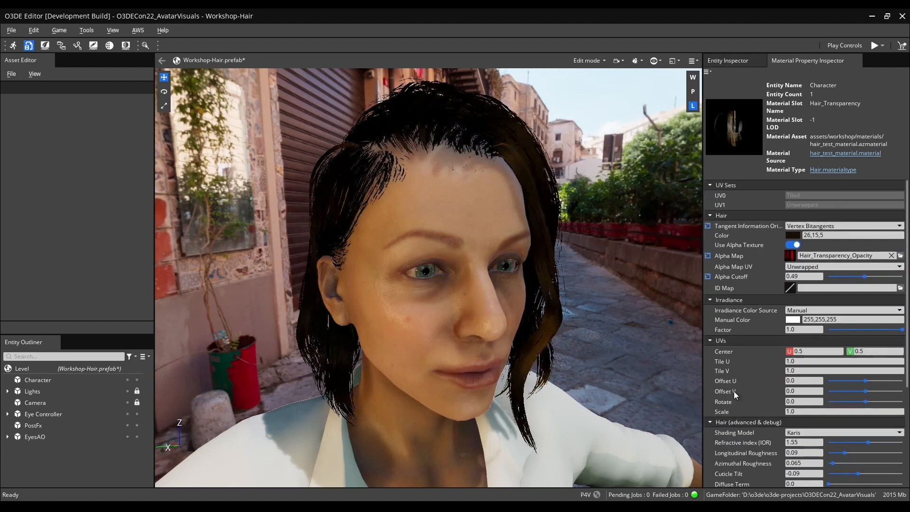
left_click_drag(866, 278, 846, 280)
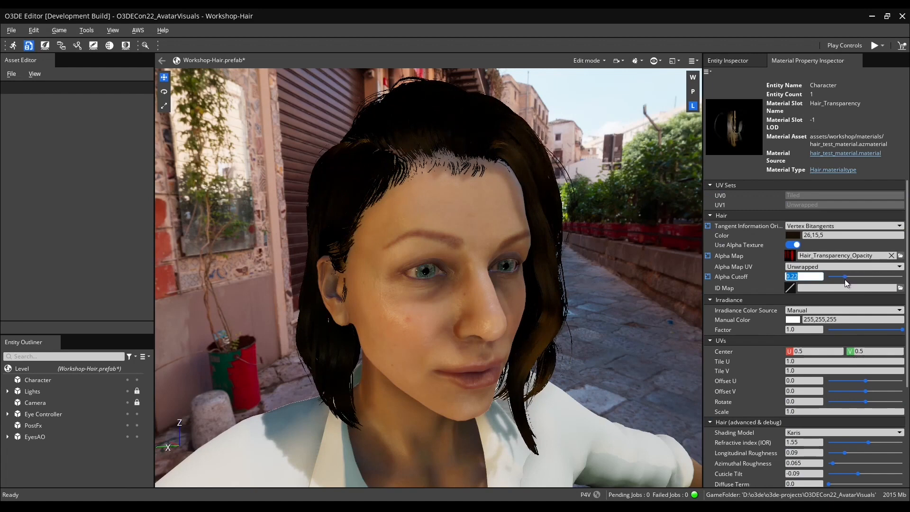
type("0.23")
key("Return")
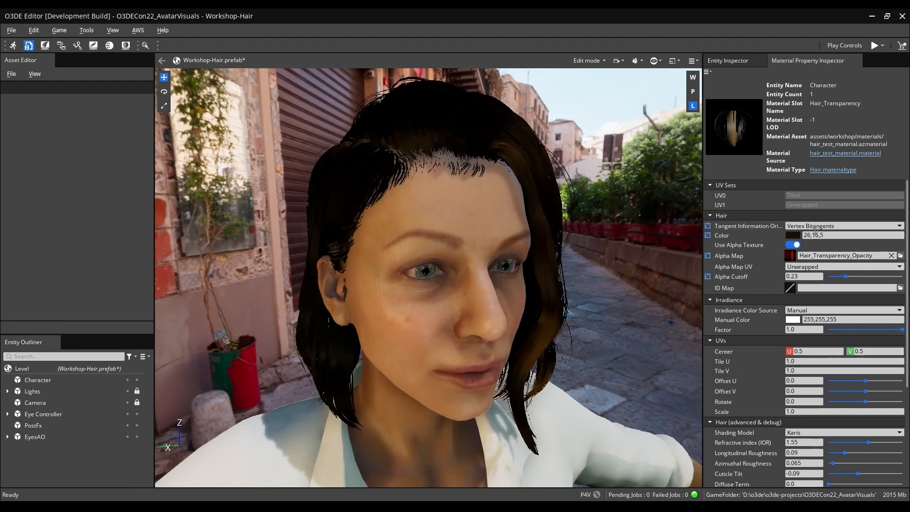
Change the hair color to a bright red of 241, 28, 0.
left_click(792, 236)
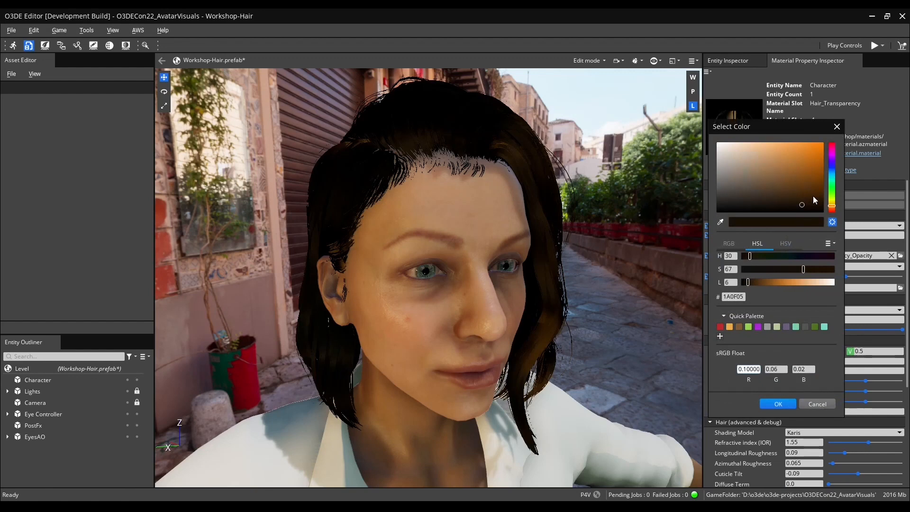
mouse_move(834, 207)
left_mouse_down()
mouse_move(792, 181)
mouse_move(826, 147)
left_mouse_up()
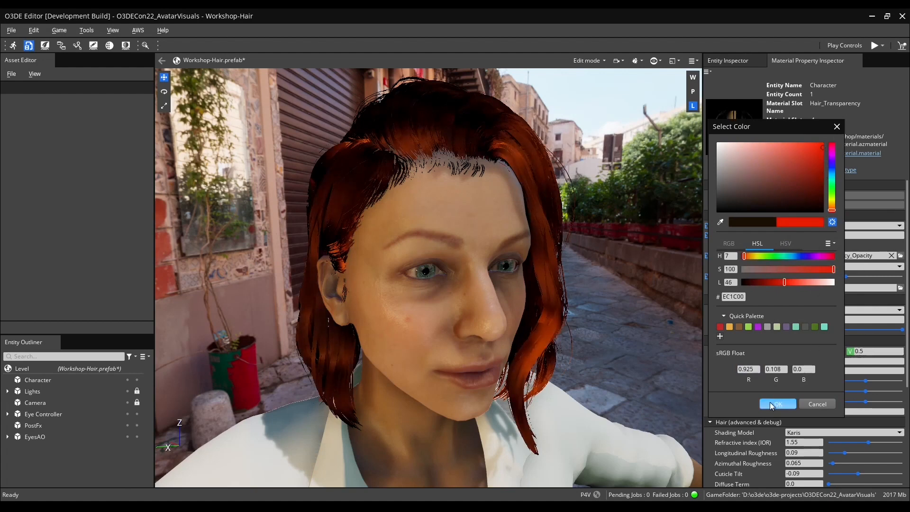
left_click_drag(828, 149, 828, 150)
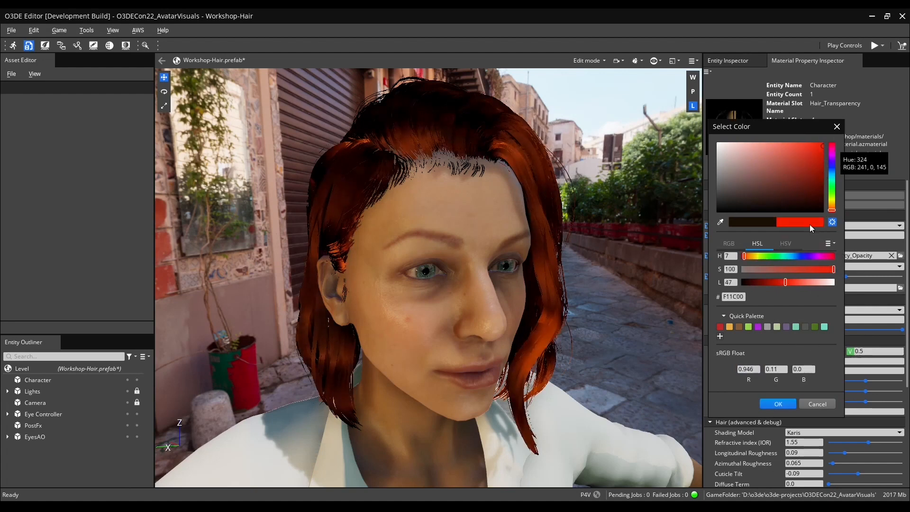
left_click(779, 403)
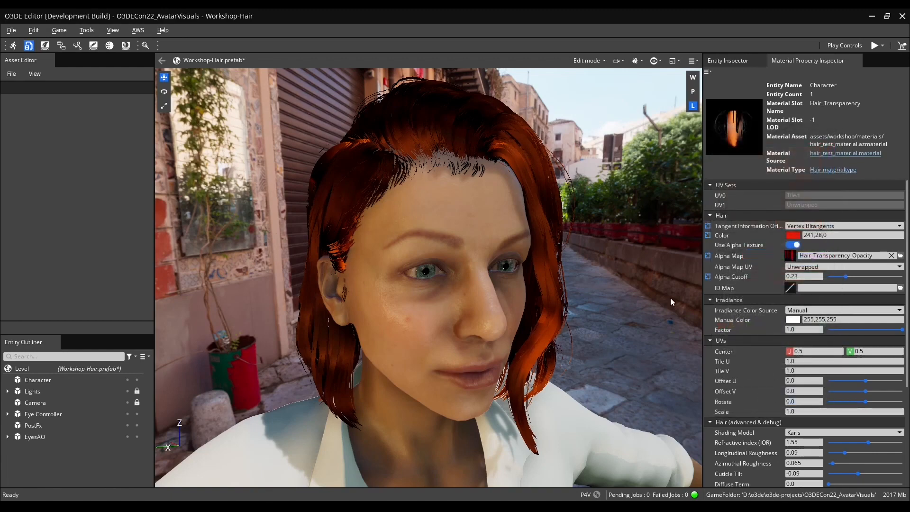
left_click_drag(628, 292, 684, 346, "alt")
scroll(759, 336, "down", 2)
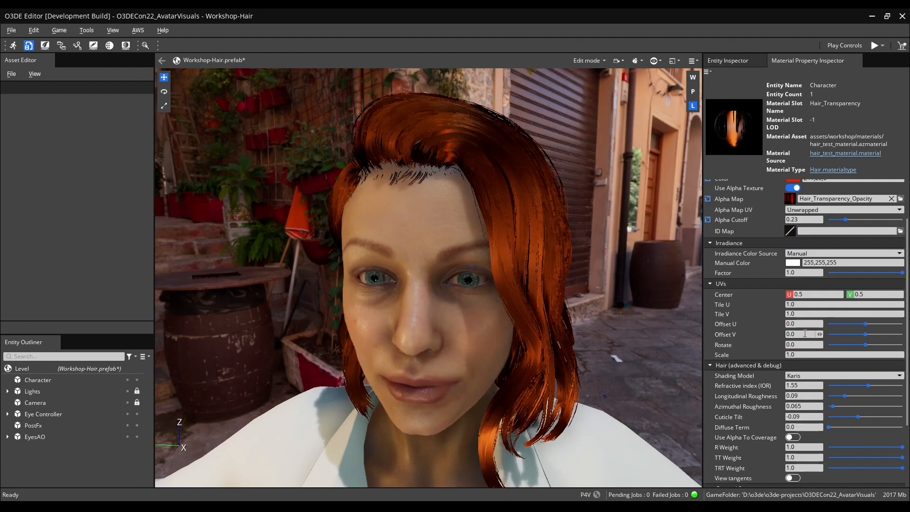
scroll(769, 315, "down", 2)
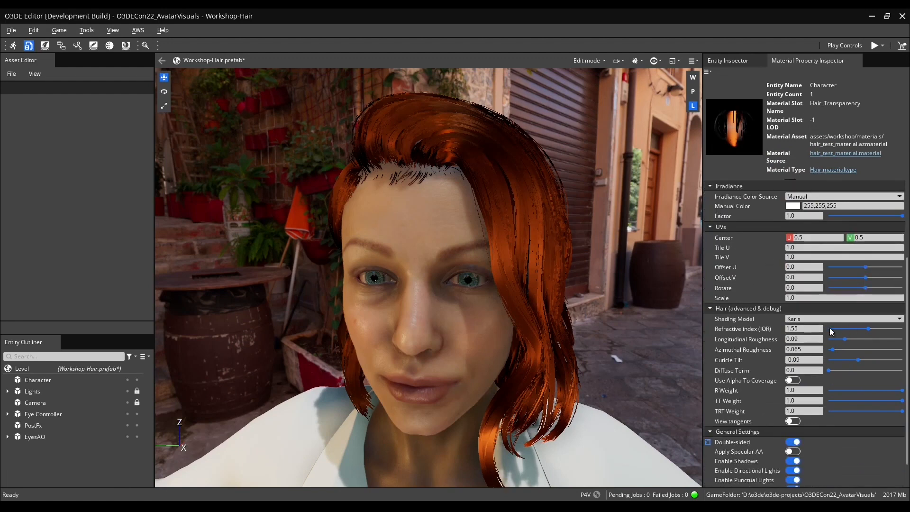
Assign Hair_Transparency_Hair ID Map.jpg as the hair material's ID Map.
scroll(759, 306, "up", 4)
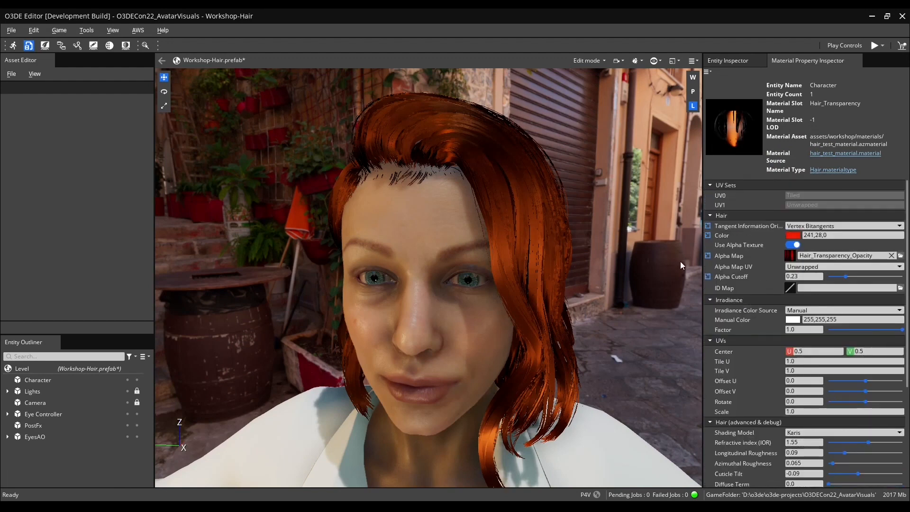
left_click(901, 288)
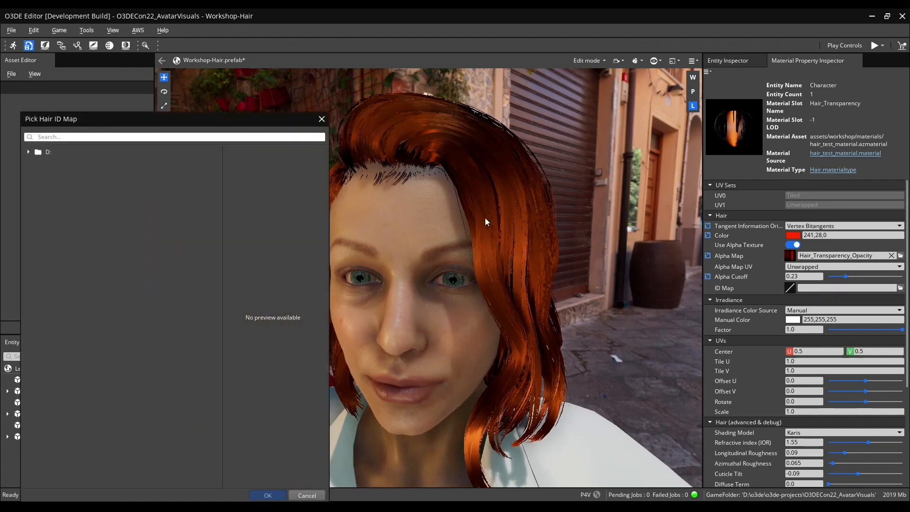
type("hair")
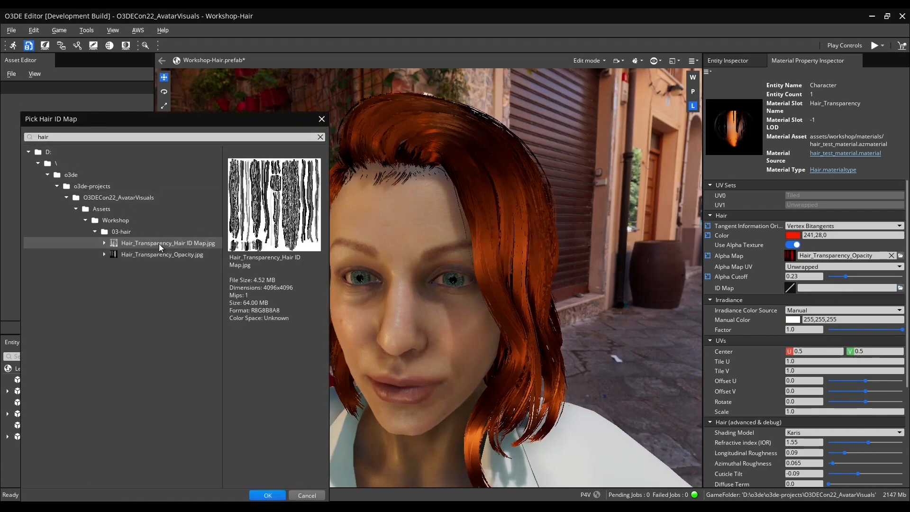
double_click(159, 243)
Switch the hair material's Shading Model to Tafuri.
left_click_drag(442, 270, 503, 274, "alt")
left_click_drag(610, 274, 620, 277, "alt")
left_click_drag(537, 264, 784, 337, "alt")
scroll(730, 353, "down", 2)
scroll(752, 358, "down", 1)
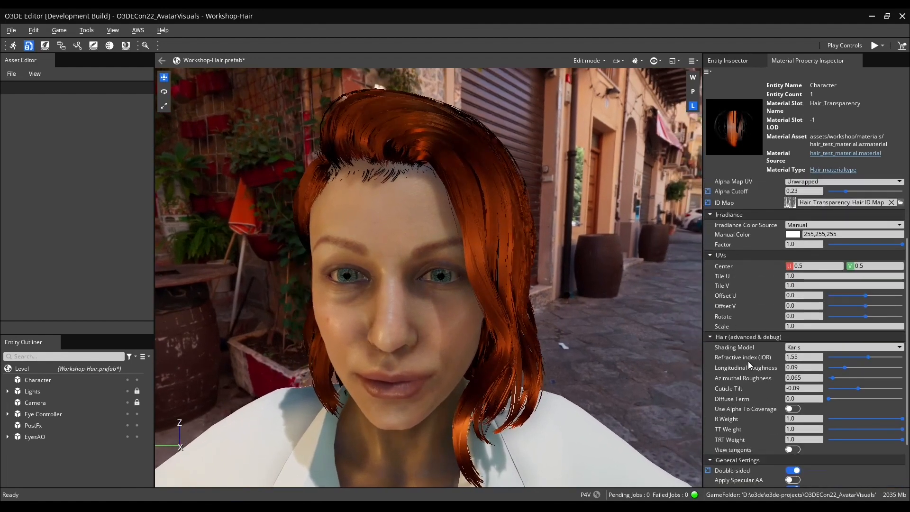
scroll(743, 371, "down", 1)
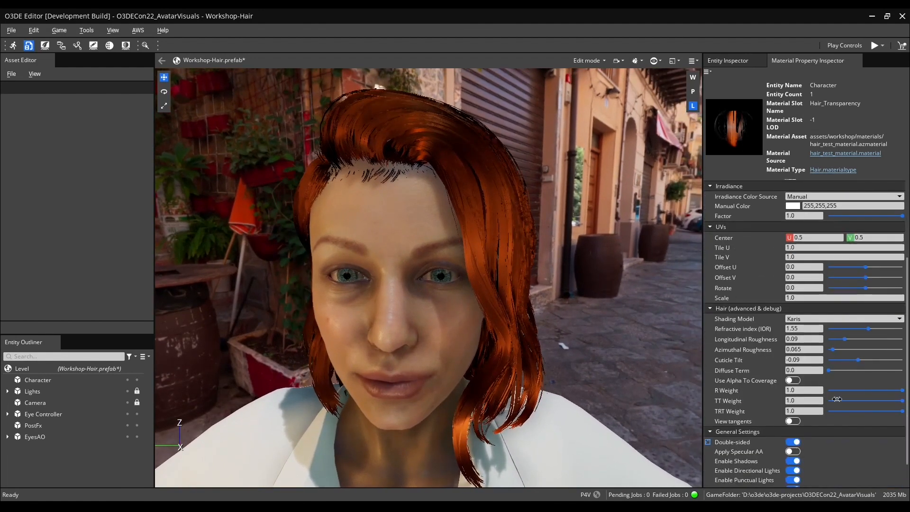
left_click(829, 317)
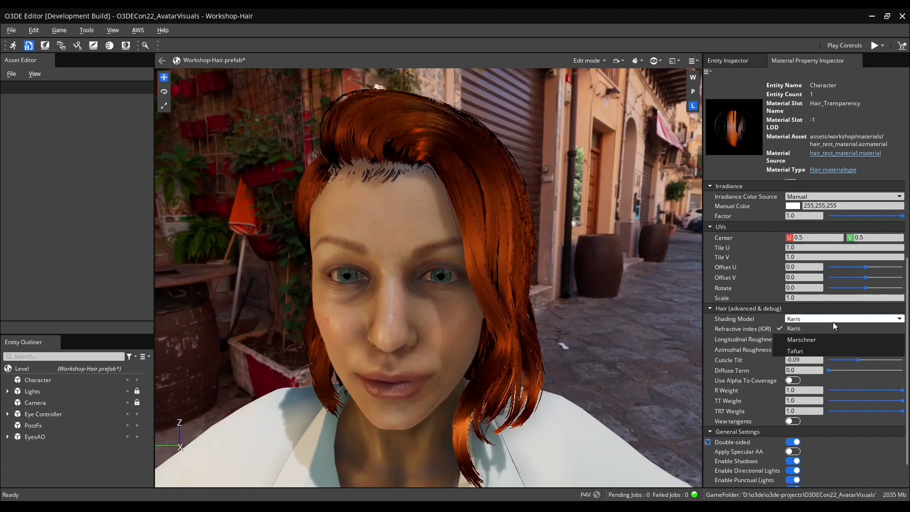
left_click(821, 350)
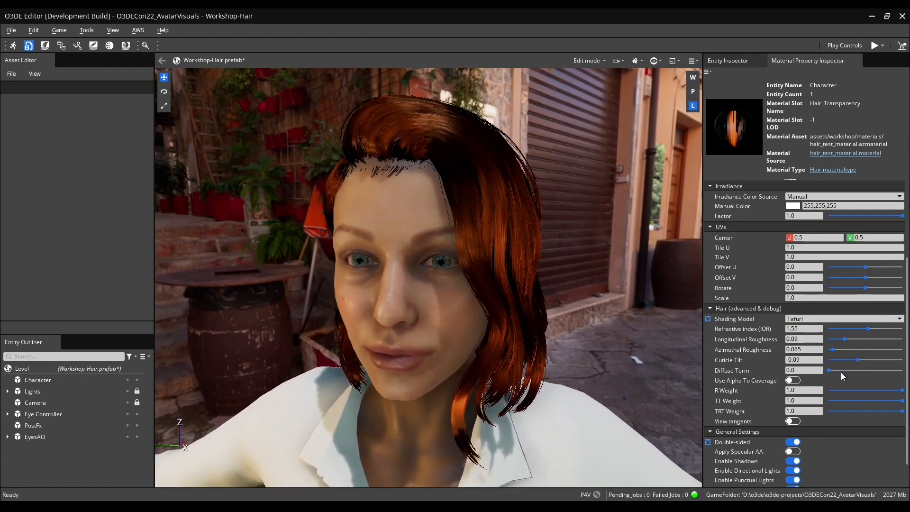
Raise the hair's Diffuse Term to about 0.06.
mouse_move(829, 371)
left_mouse_down()
mouse_move(847, 379)
mouse_move(833, 377)
left_mouse_up()
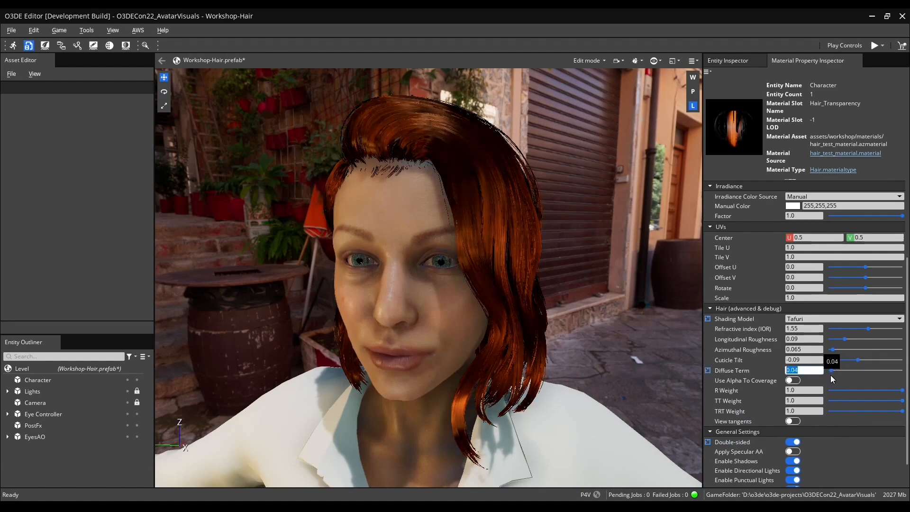
key("w")
key("a")
right_click_drag(613, 303, 615, 304)
Set the Longitudinal Roughness to 0.164 and the Azimuthal Roughness to about 0.65.
left_click_drag(844, 339, 859, 339)
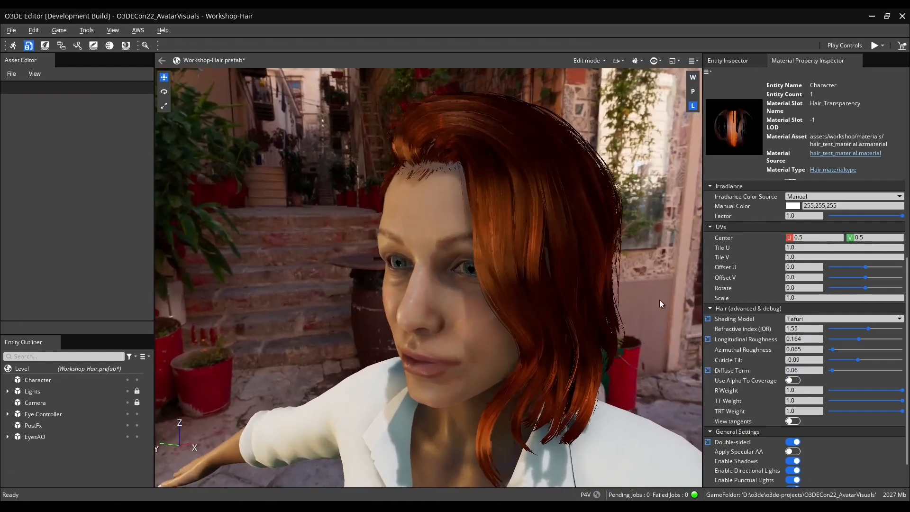
left_click(857, 340)
left_click_drag(833, 350, 877, 354)
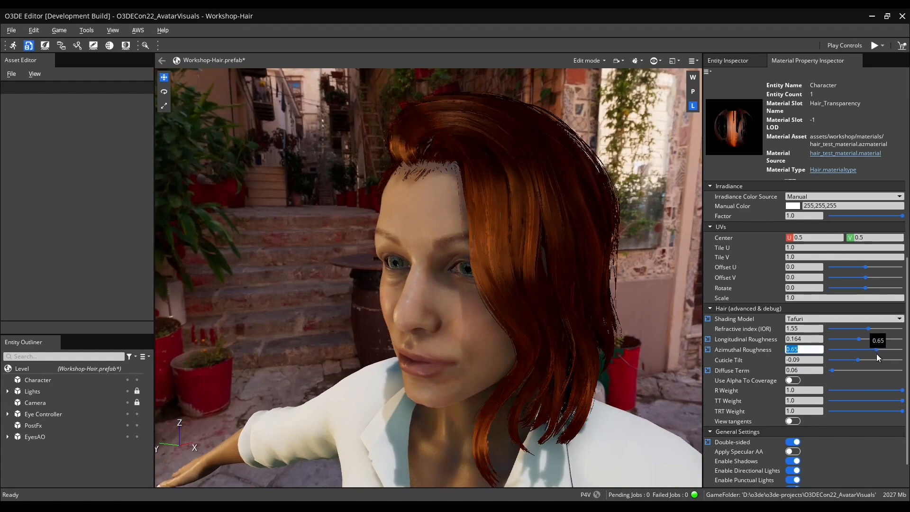
Lower the hair material's TT Weight slightly.
mouse_move(615, 276)
left_mouse_down("alt")
mouse_move(493, 280)
mouse_move(621, 279)
left_mouse_up("alt")
left_click_drag(860, 400, 841, 402)
left_click_drag(617, 280, 536, 280, "alt")
left_click(792, 463)
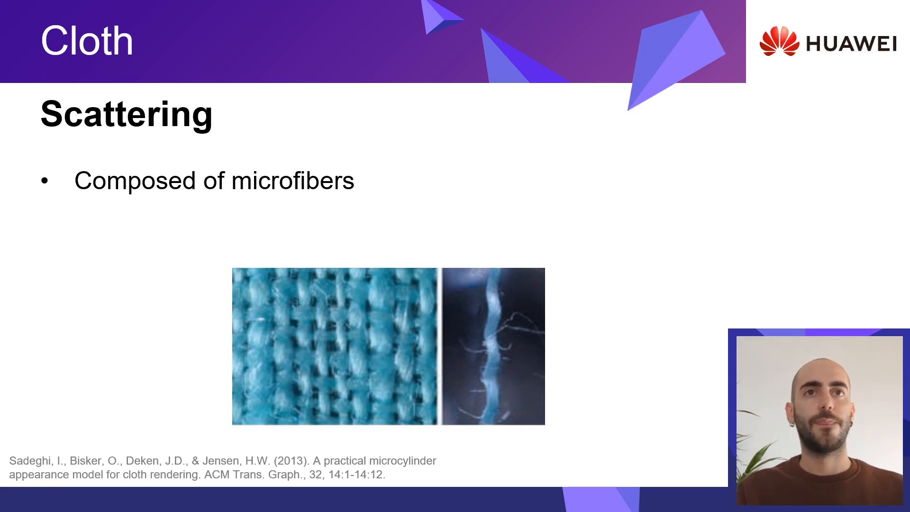
key("Right")
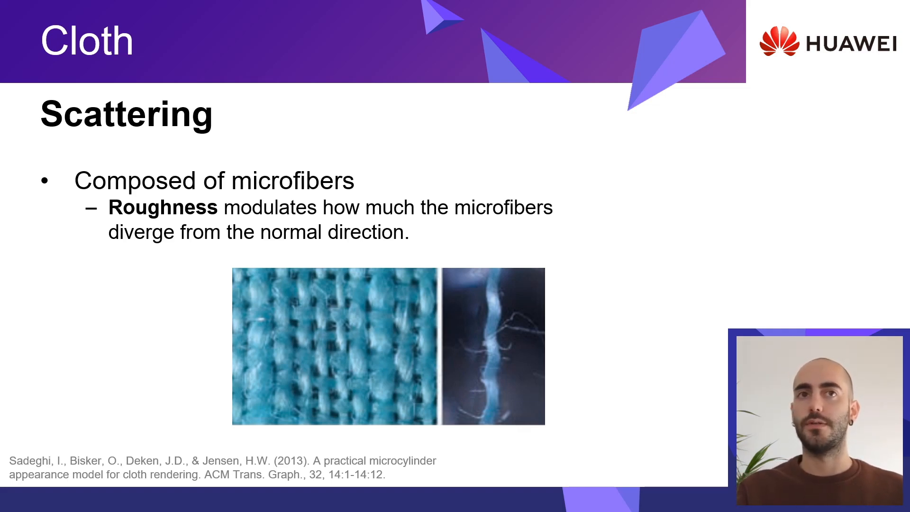
key("Right")
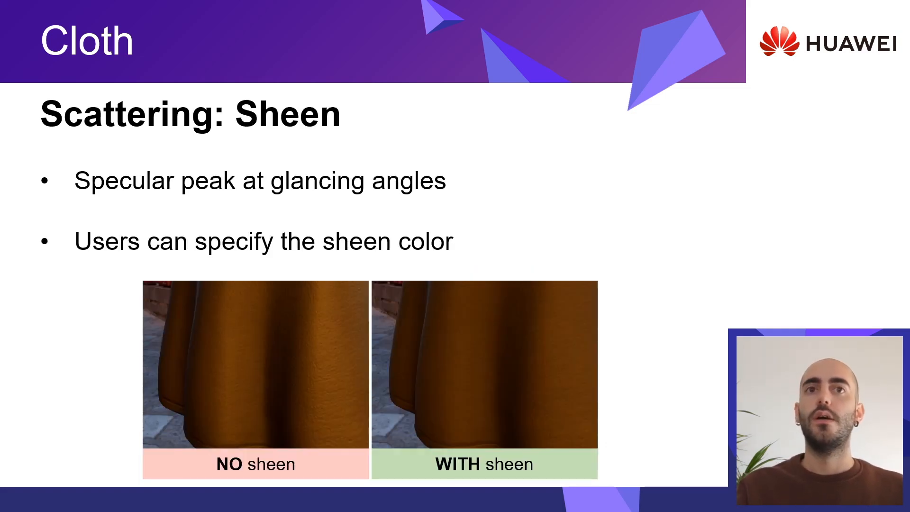